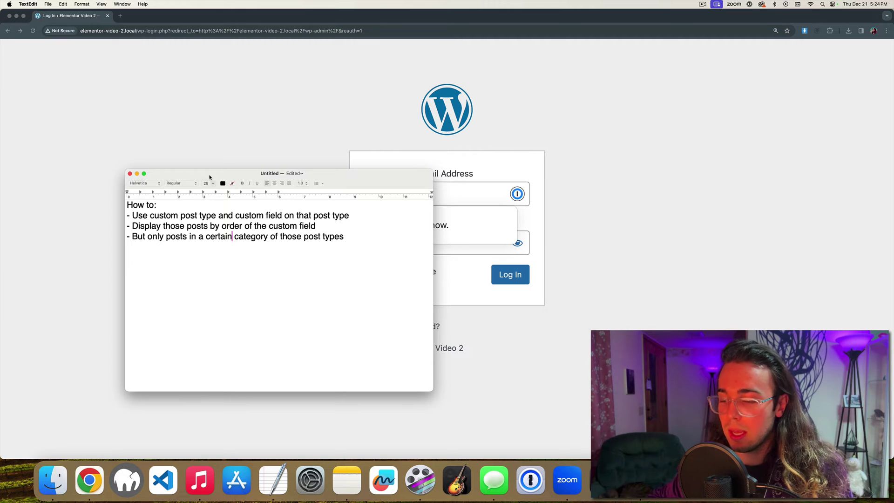
- Highlight the word 'post' in the note's first goal, then deselect it
{"action": "left_click_drag", "start_coordinate": [181, 216], "coordinate": [199, 216]}
{"action": "left_click", "coordinate": [200, 216]}
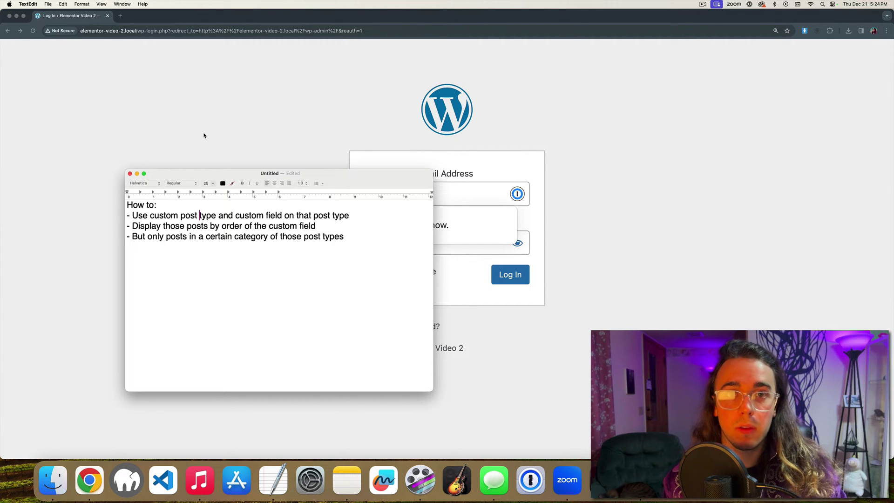
- Log in to the WordPress admin with the admin username and password, then go to Plugins
{"action": "left_click", "coordinate": [219, 139]}
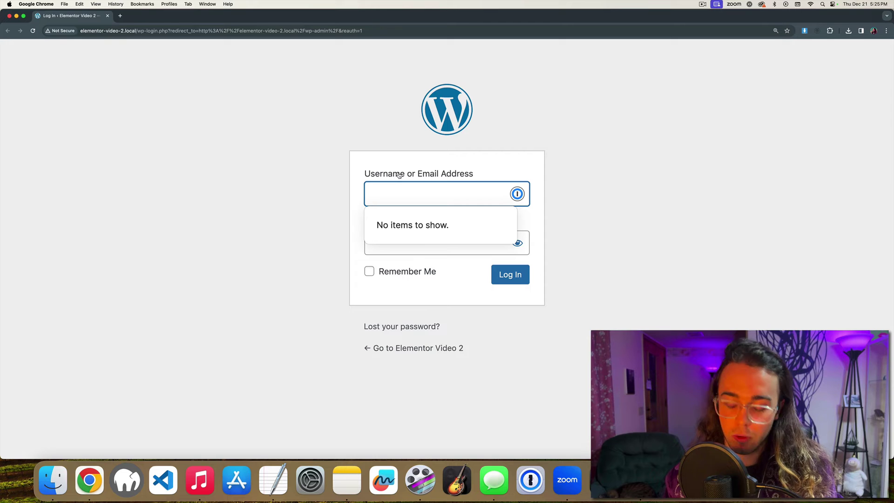
{"action": "type", "text": "username"}
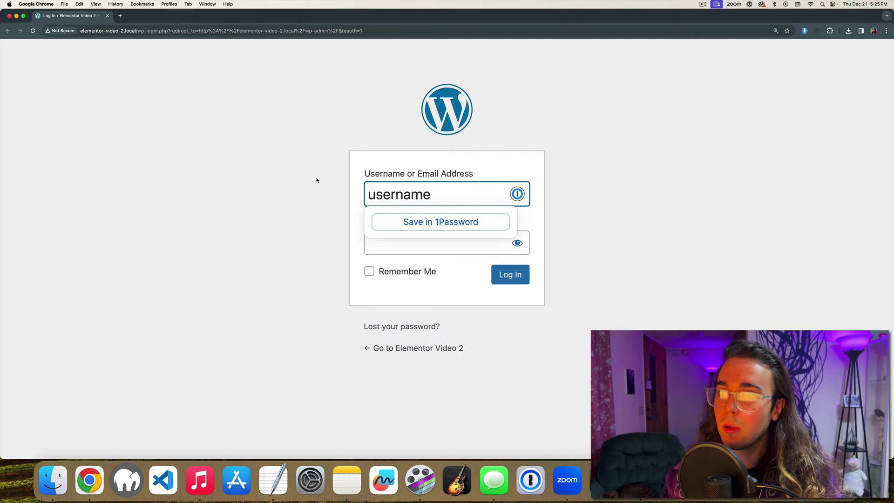
{"action": "left_click", "coordinate": [405, 247]}
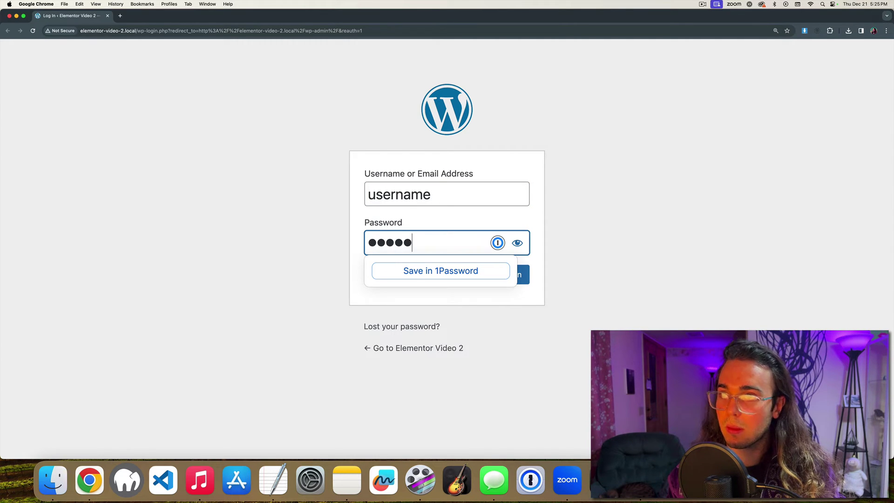
{"action": "key", "text": "Return"}
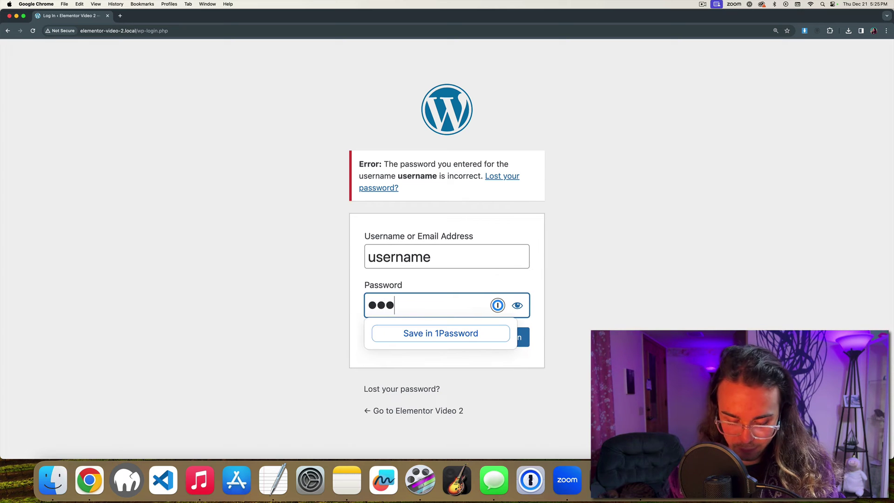
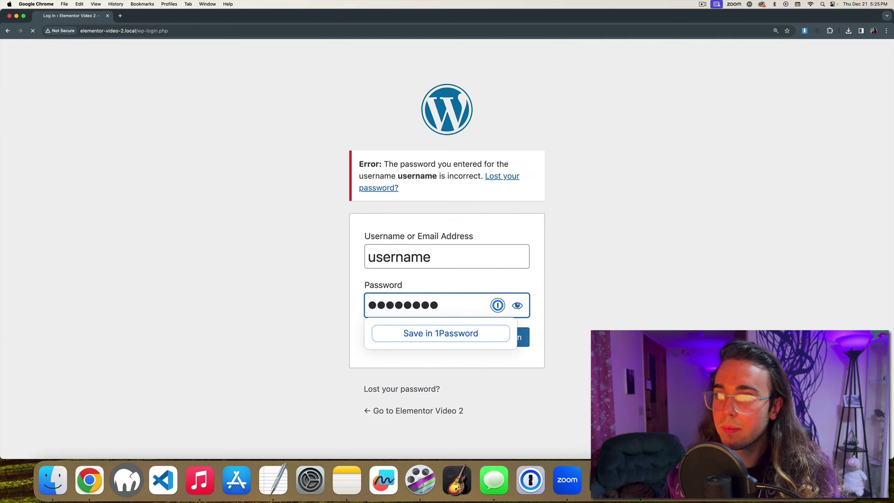
{"action": "key", "text": "Return"}
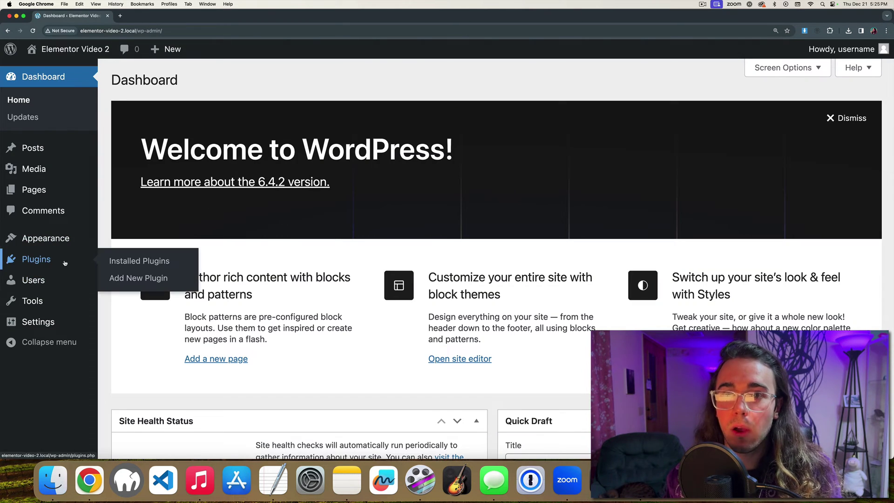
{"action": "left_click", "coordinate": [72, 258]}
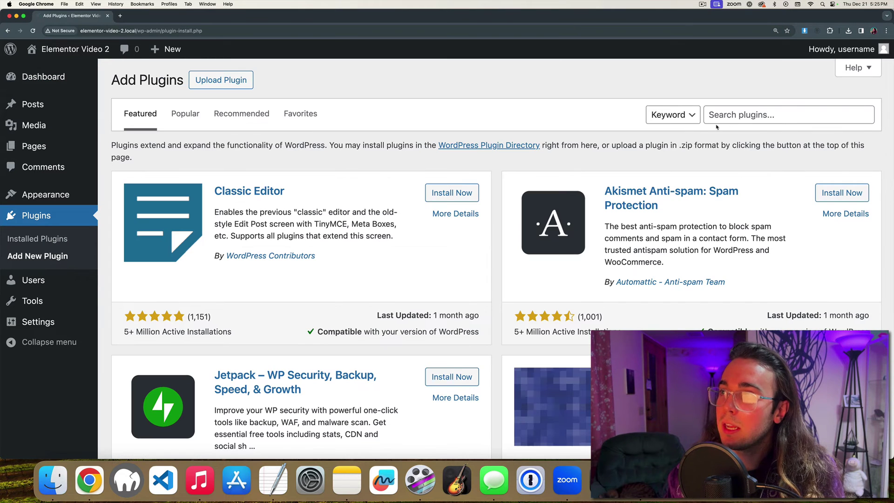
- Install and activate the Advanced Custom Fields plugin from the plugin directory
{"action": "left_click", "coordinate": [717, 121]}
{"action": "type", "text": "ada"}
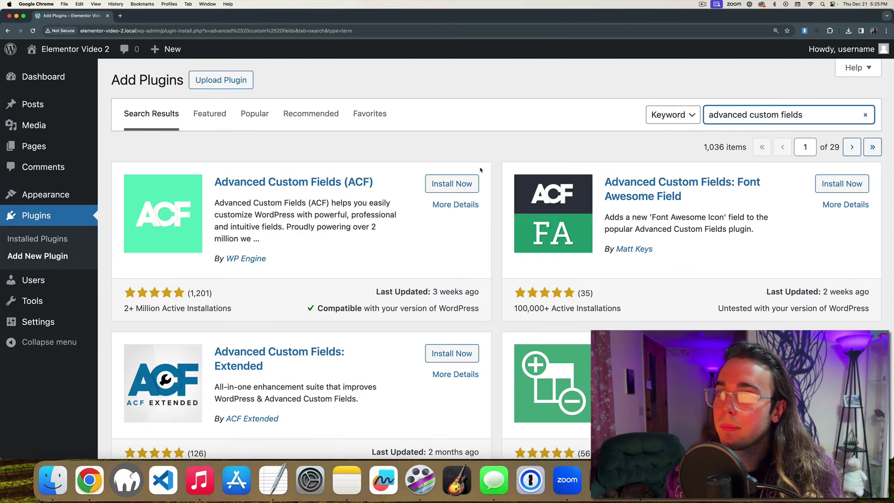
{"action": "left_click", "coordinate": [460, 187]}
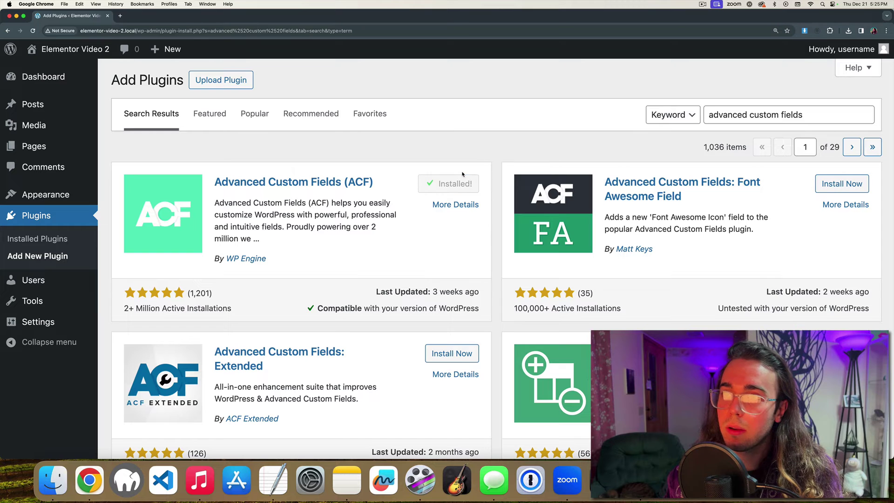
{"action": "left_click", "coordinate": [457, 183]}
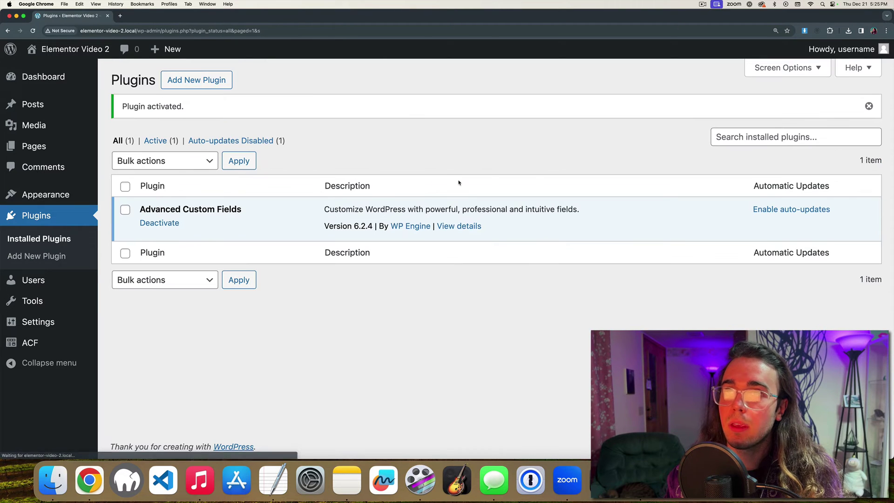
- Install and activate Elementor Website Builder, then return to the Plugins page
{"action": "left_click", "coordinate": [196, 80]}
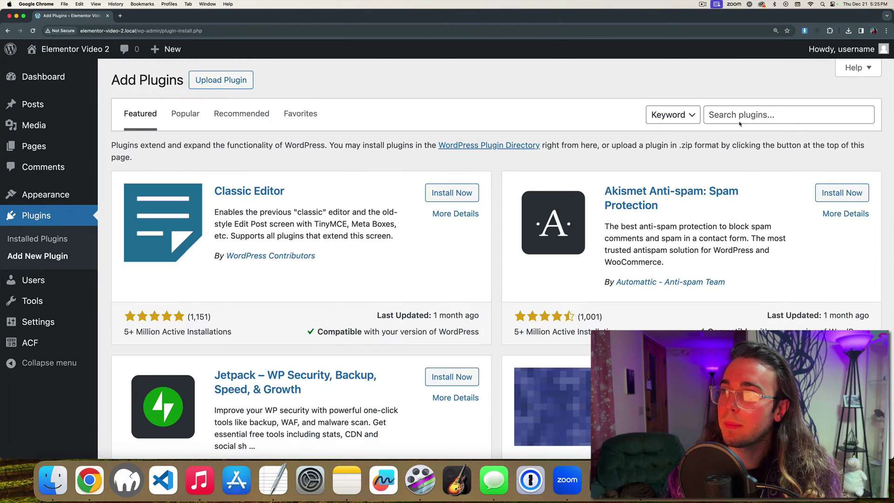
{"action": "left_click", "coordinate": [768, 115]}
{"action": "type", "text": "elementor"}
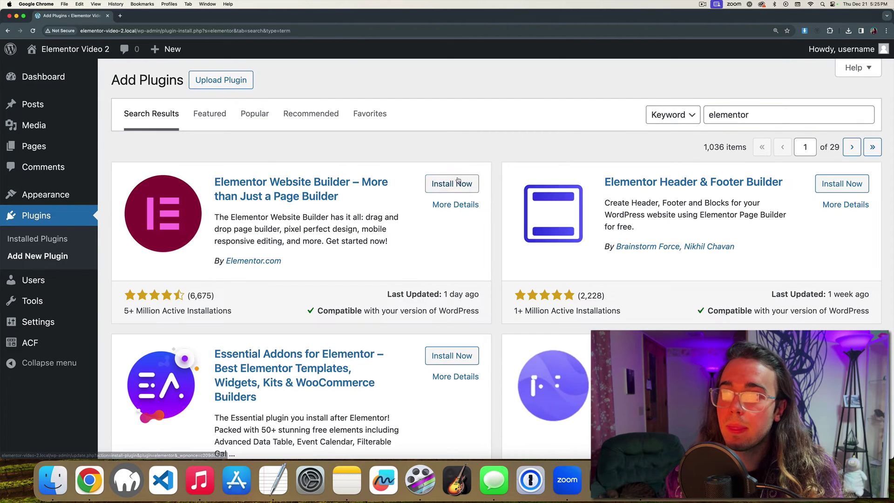
{"action": "left_click", "coordinate": [454, 184]}
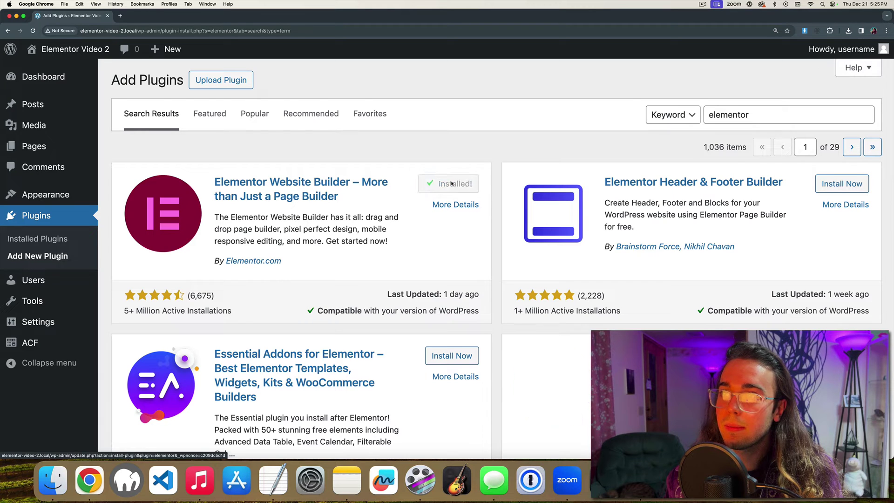
{"action": "left_click", "coordinate": [451, 184]}
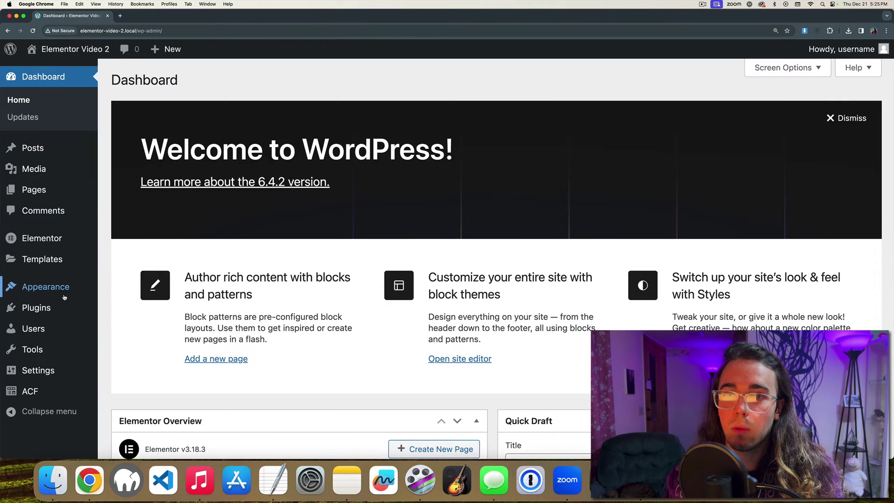
{"action": "left_click", "coordinate": [62, 309]}
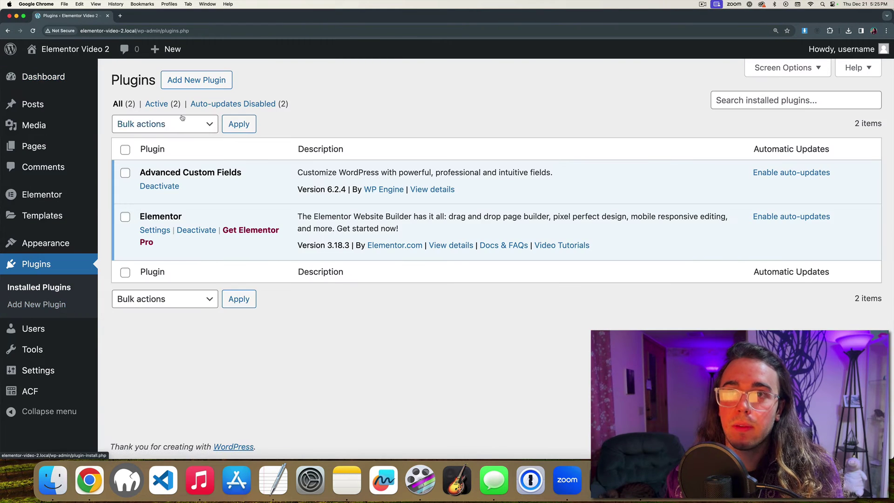
- Upload elementor-pro-3.18.2.zip as a new plugin and activate it
{"action": "left_click", "coordinate": [204, 80]}
{"action": "left_click", "coordinate": [207, 81]}
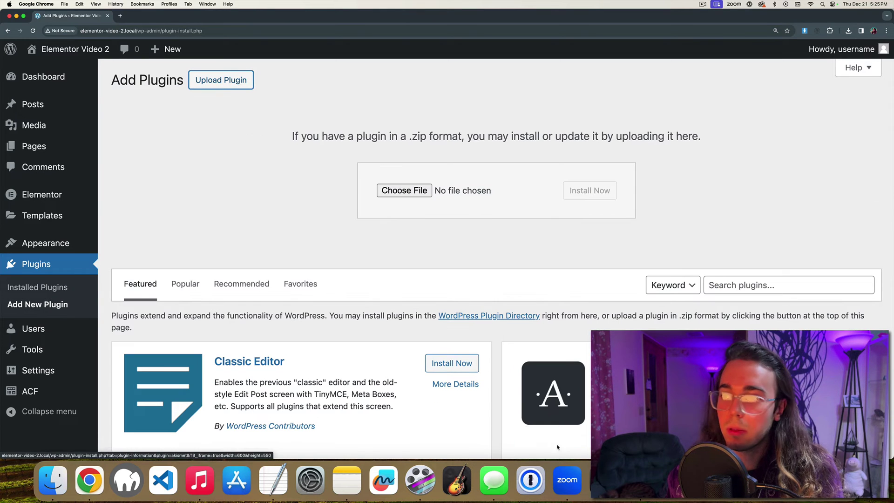
{"action": "left_click", "coordinate": [675, 484]}
{"action": "left_click_drag", "start_coordinate": [726, 154], "coordinate": [412, 190]}
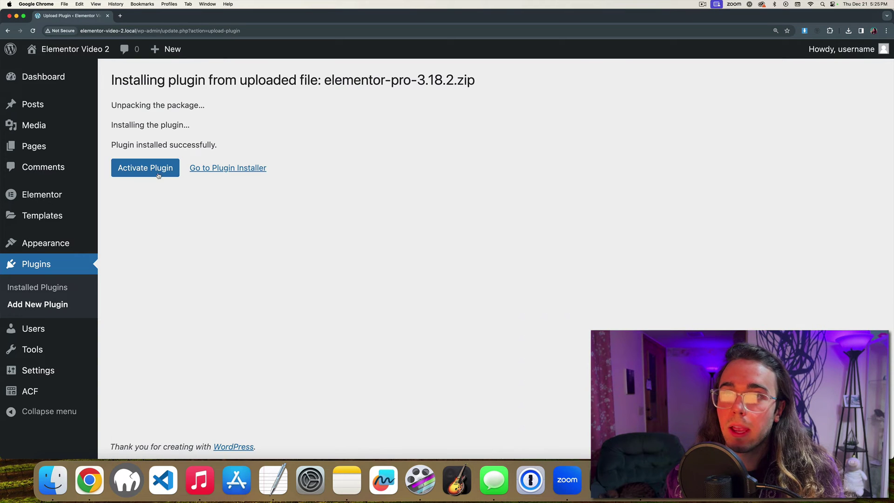
{"action": "left_click", "coordinate": [158, 175]}
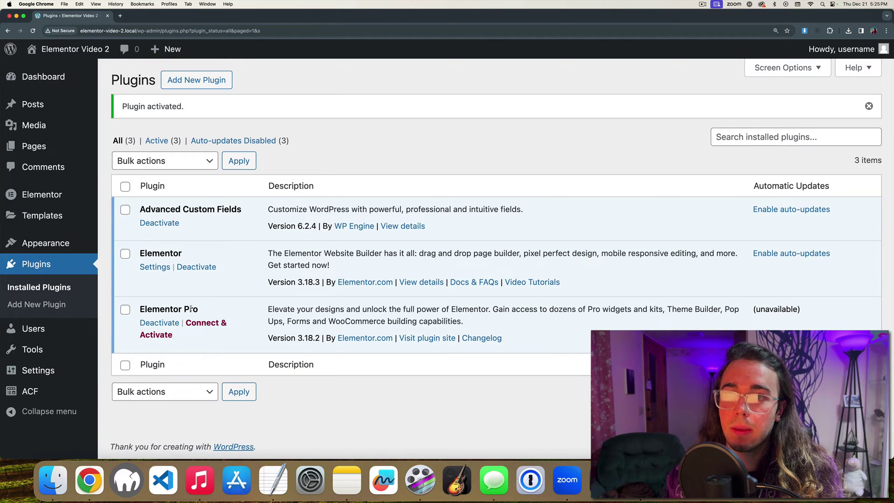
- Connect and activate the Elementor Pro licence, then return to the plugins list
{"action": "left_click", "coordinate": [199, 326]}
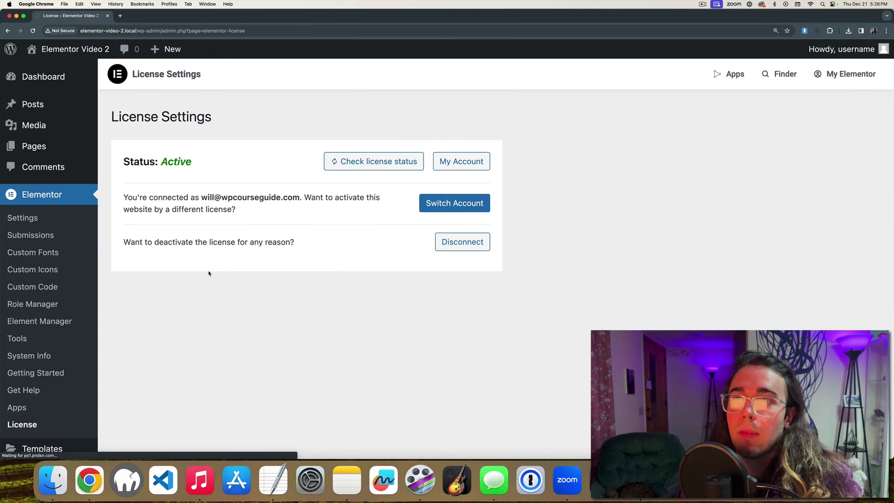
{"action": "scroll", "coordinate": [117, 313], "scroll_direction": "down", "scroll_amount": 2}
{"action": "scroll", "coordinate": [118, 313], "scroll_direction": "down", "scroll_amount": 1}
{"action": "left_click", "coordinate": [67, 408]}
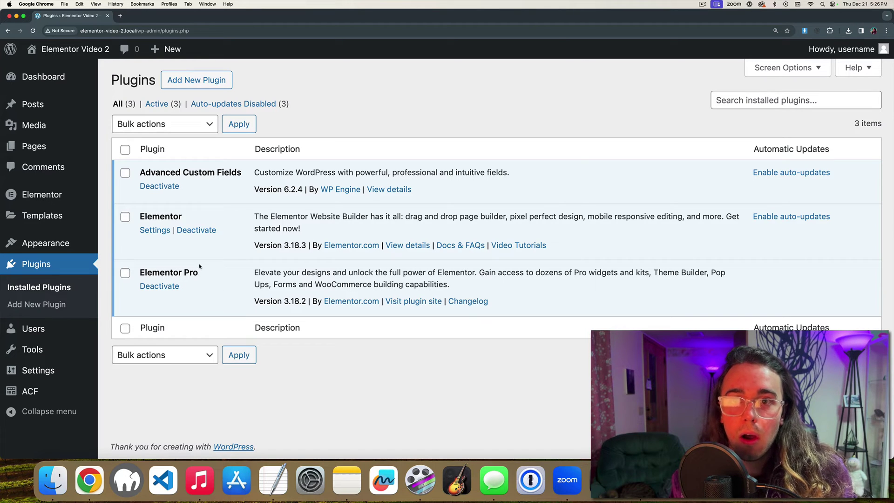
- Start a new ACF post type with plural label 'Reviews' and singular label 'Review'
{"action": "mouse_move", "coordinate": [36, 387]}
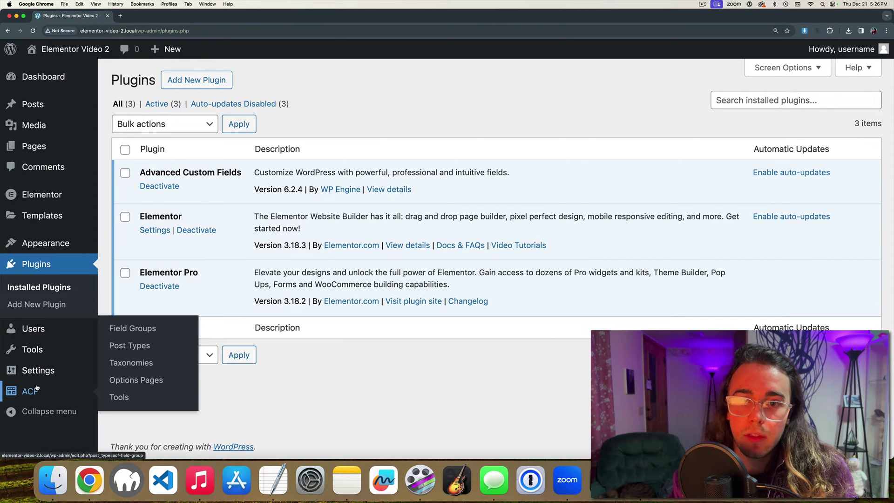
{"action": "left_click", "coordinate": [121, 345]}
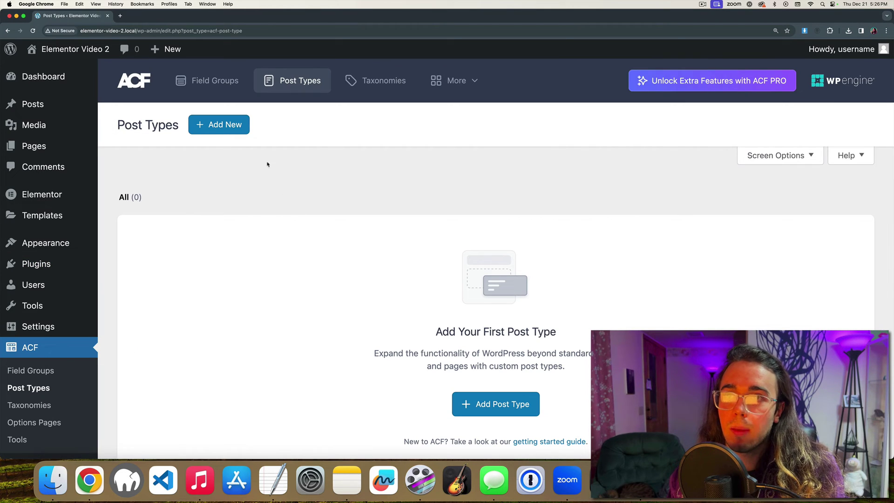
{"action": "left_click", "coordinate": [225, 131]}
{"action": "left_click", "coordinate": [232, 236]}
{"action": "type", "text": "Reviews"}
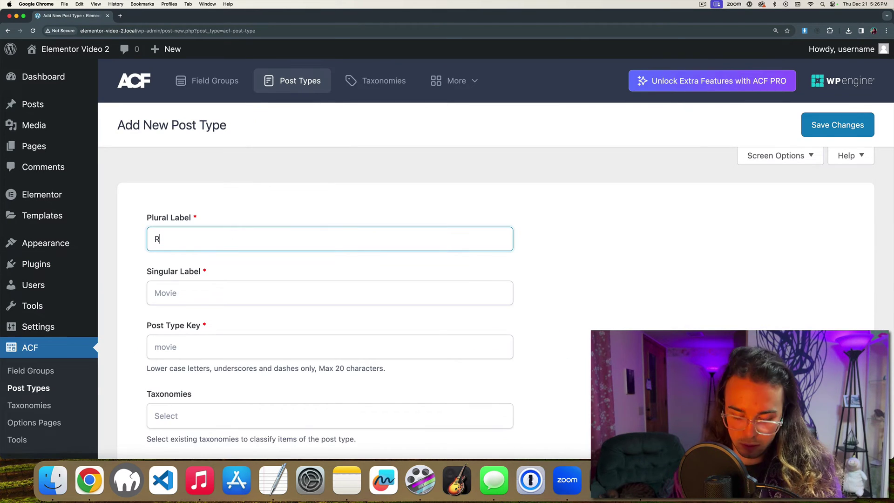
{"action": "left_click", "coordinate": [184, 291]}
{"action": "type", "text": "R"}
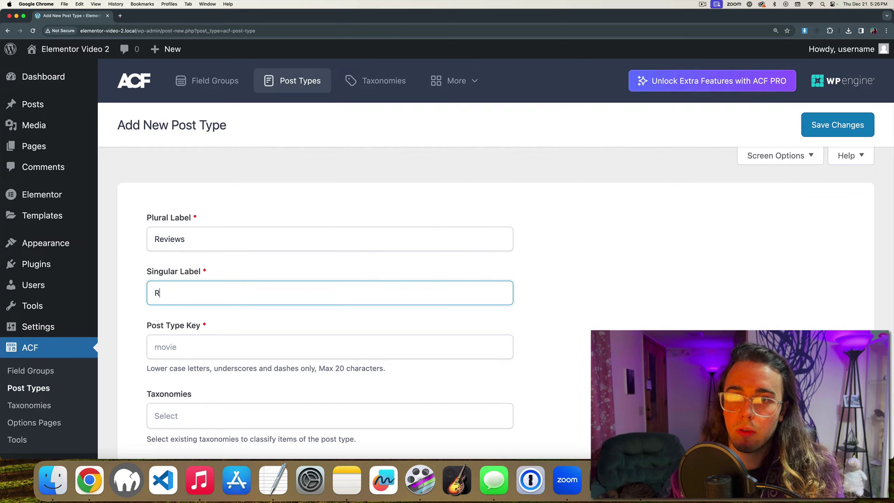
{"action": "type", "text": "eview"}
{"action": "left_click", "coordinate": [123, 302]}
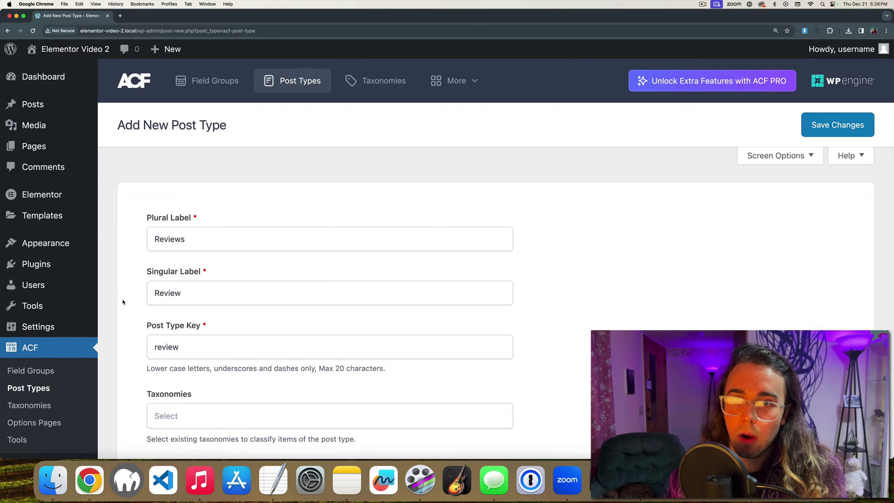
- Attach the Category taxonomy to the Reviews post type and save it
{"action": "scroll", "coordinate": [158, 312], "scroll_direction": "down", "scroll_amount": 3}
{"action": "left_click", "coordinate": [157, 306]}
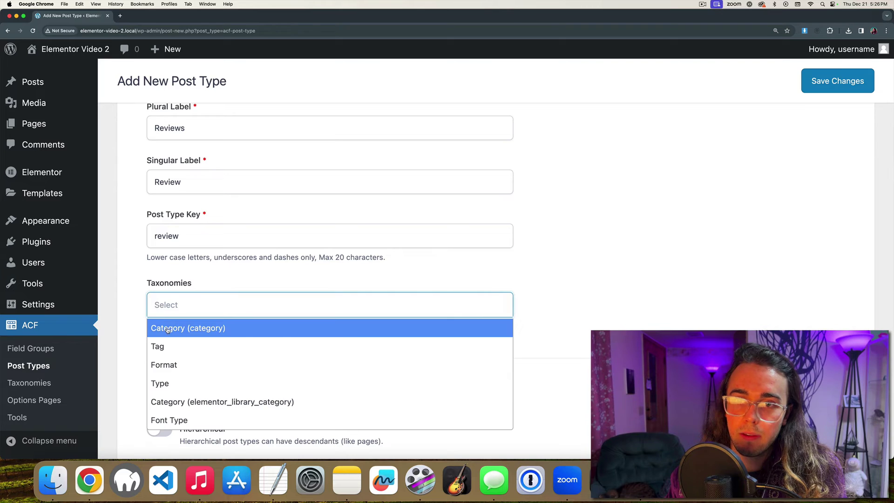
{"action": "left_click", "coordinate": [158, 322]}
{"action": "left_click", "coordinate": [291, 307]}
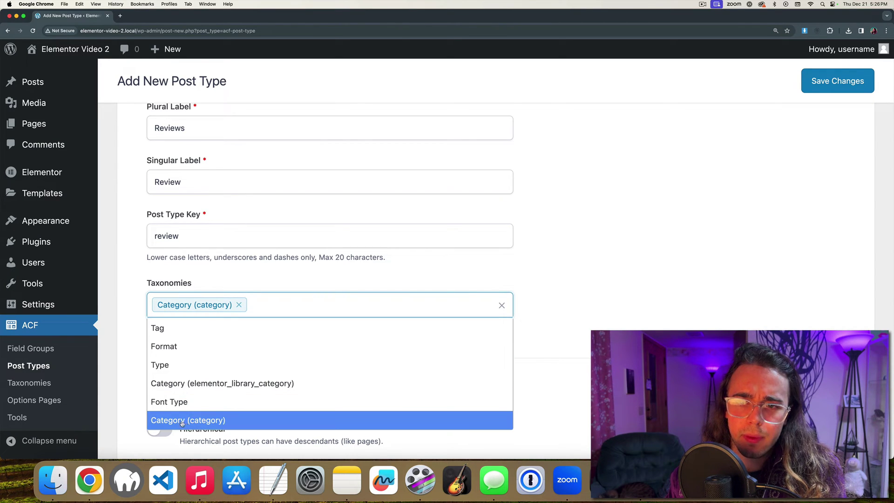
{"action": "left_click", "coordinate": [134, 366]}
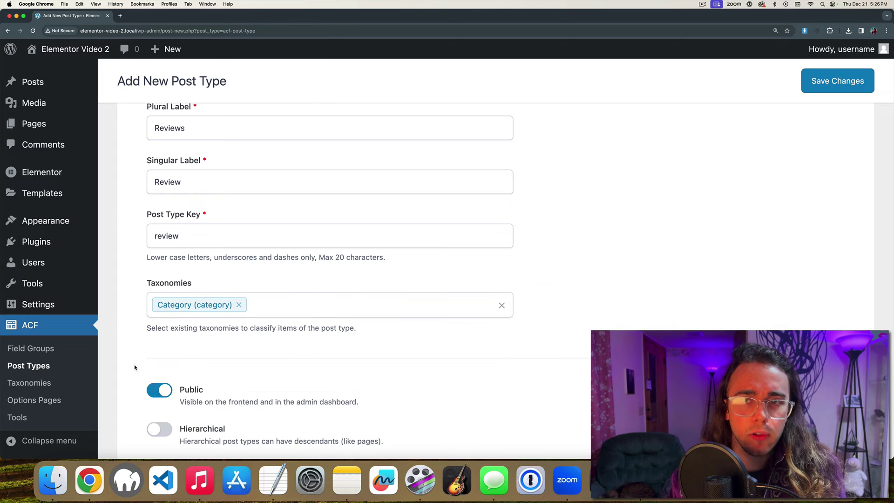
{"action": "scroll", "coordinate": [132, 368], "scroll_direction": "down", "scroll_amount": 1}
{"action": "scroll", "coordinate": [131, 368], "scroll_direction": "down", "scroll_amount": 3}
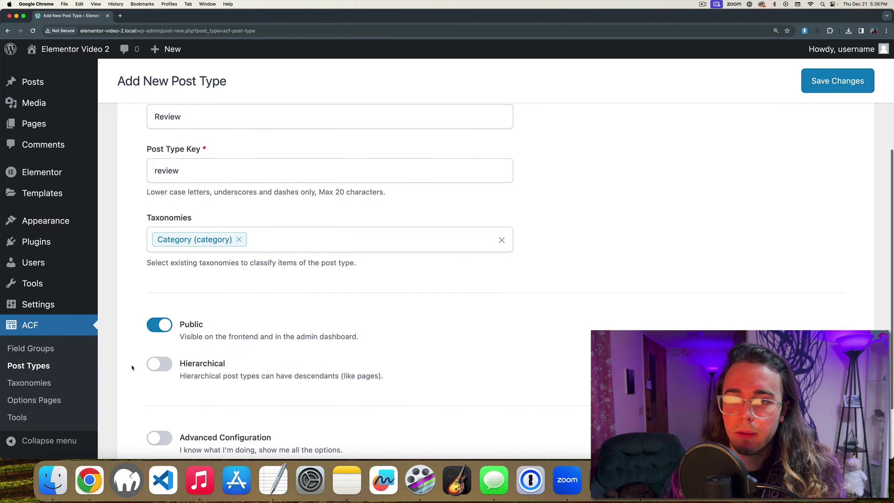
{"action": "scroll", "coordinate": [133, 365], "scroll_direction": "down", "scroll_amount": 1}
{"action": "scroll", "coordinate": [135, 361], "scroll_direction": "up", "scroll_amount": 3}
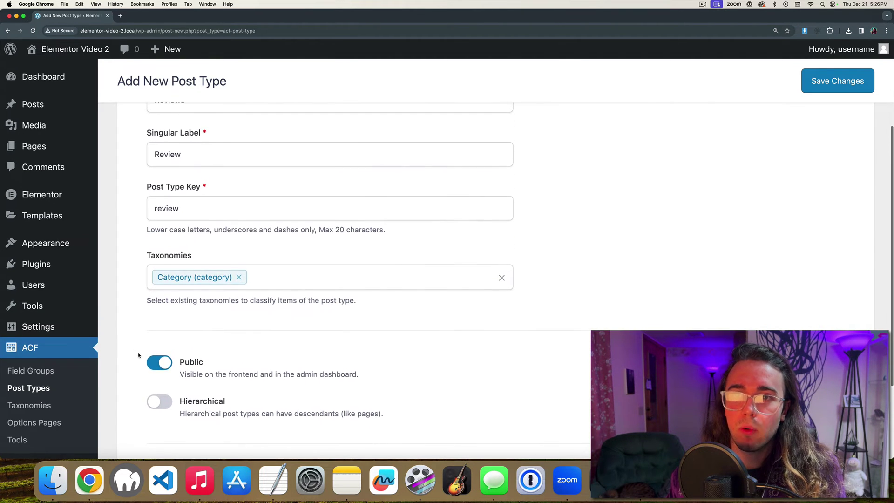
{"action": "scroll", "coordinate": [215, 255], "scroll_direction": "up", "scroll_amount": 3}
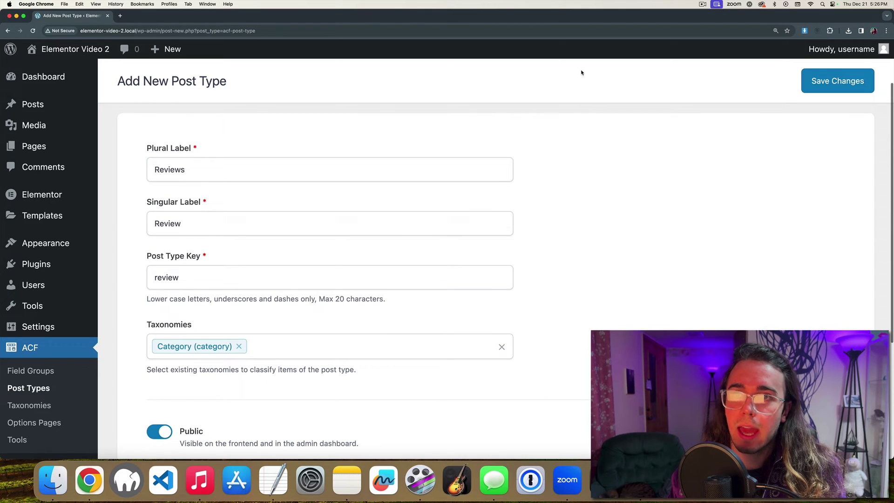
{"action": "left_click", "coordinate": [830, 84]}
- Check Reviews > Categories, then start a new review from All Reviews
{"action": "mouse_move", "coordinate": [54, 186]}
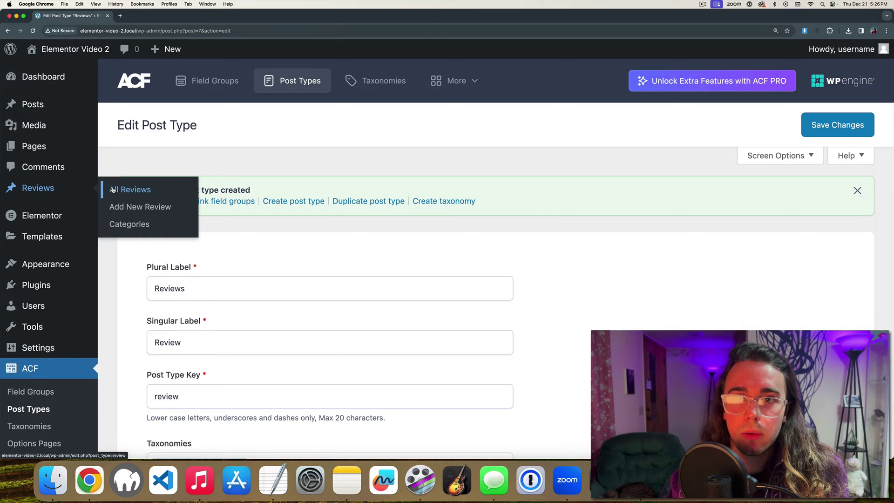
{"action": "left_click", "coordinate": [120, 222]}
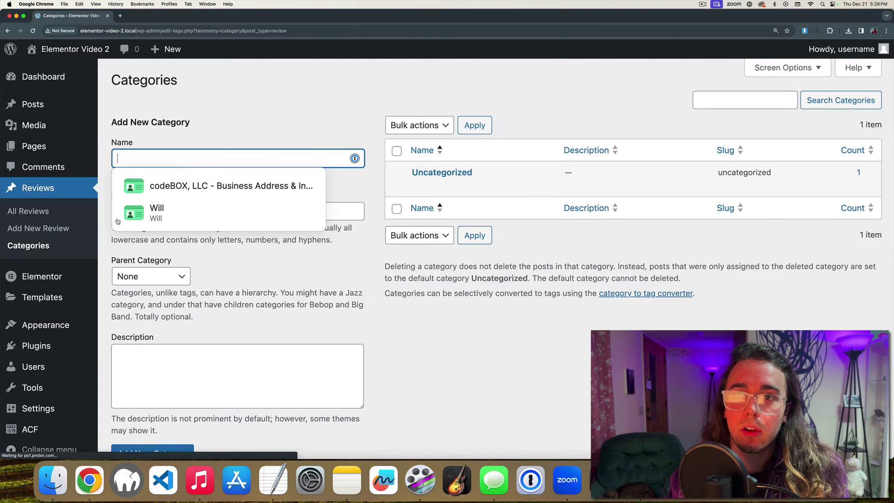
{"action": "left_click", "coordinate": [28, 210]}
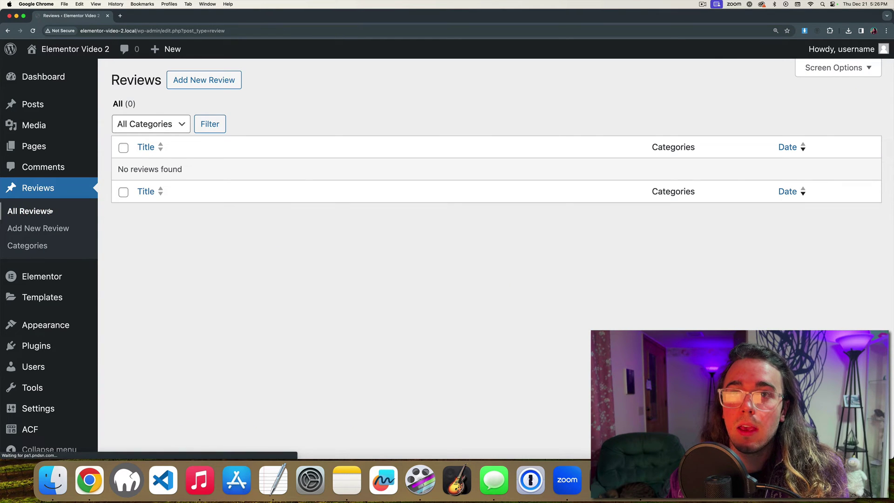
{"action": "left_click", "coordinate": [211, 86]}
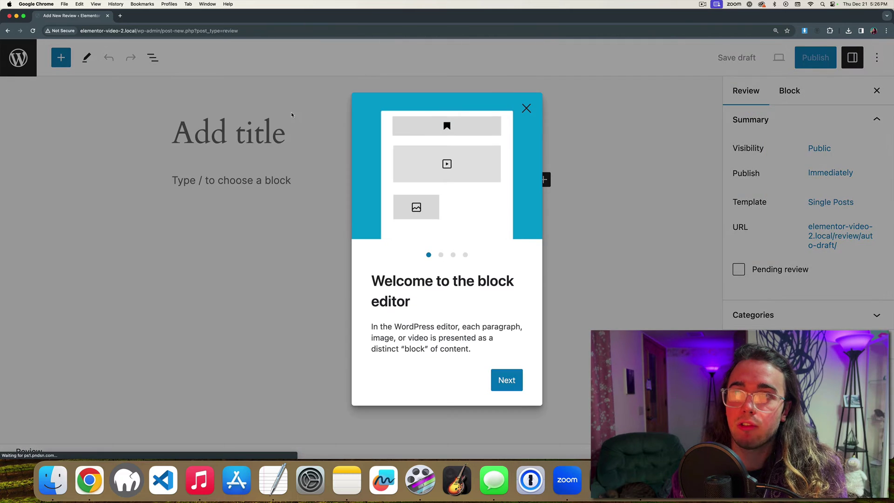
- Publish reviews titled 'Software Review 1' and 'Software Review 2'
{"action": "left_click", "coordinate": [281, 125]}
{"action": "type", "text": "Softwar"}
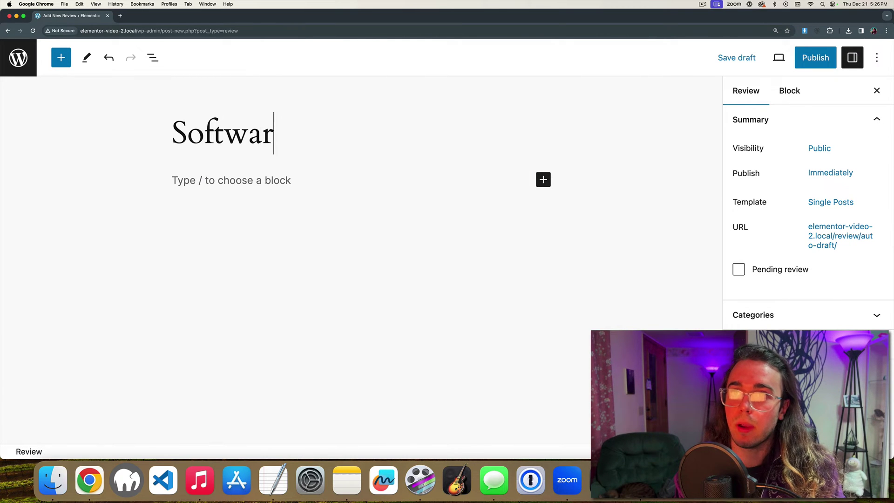
{"action": "type", "text": "e Review 1"}
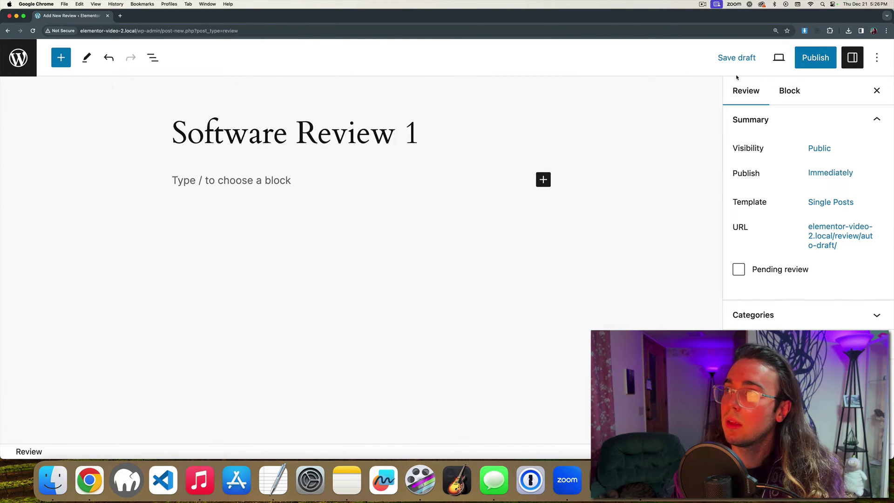
{"action": "left_click", "coordinate": [797, 60]}
{"action": "left_click", "coordinate": [789, 61]}
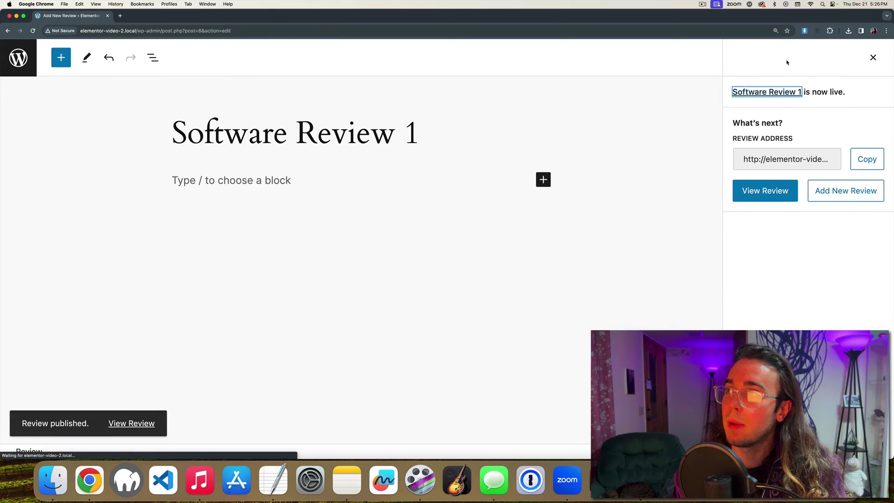
{"action": "left_click", "coordinate": [17, 68]}
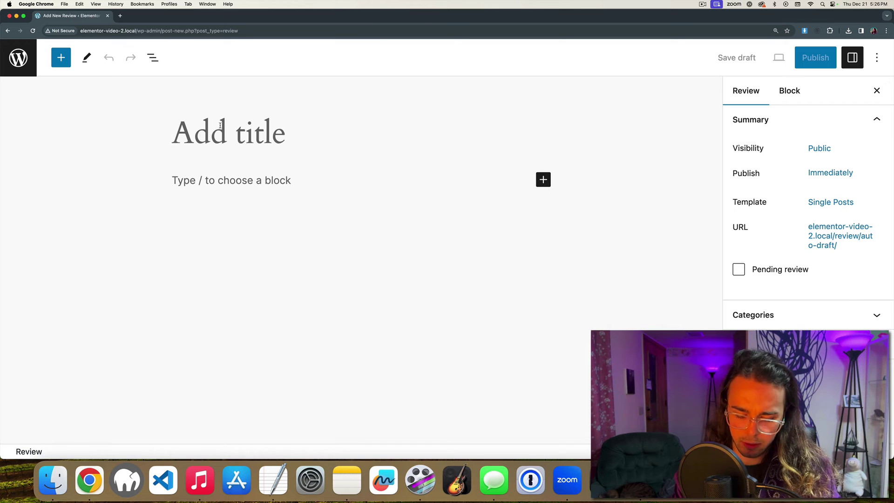
{"action": "type", "text": "Software Rev"}
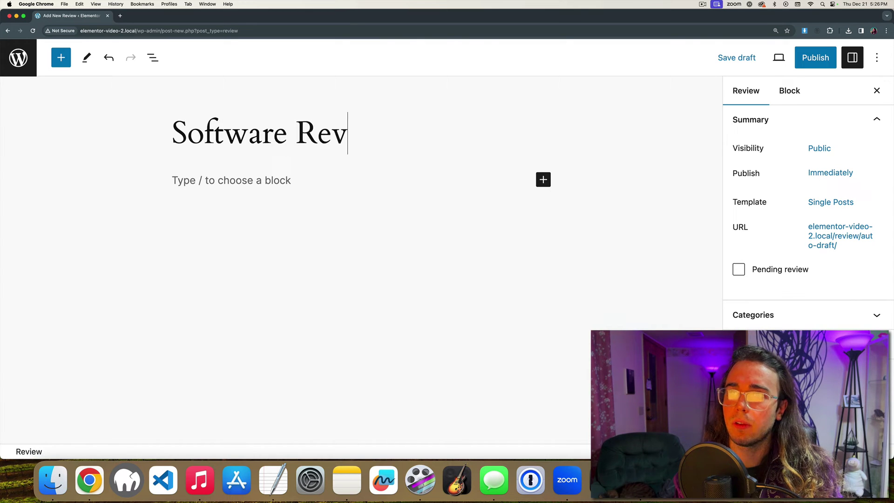
{"action": "type", "text": "iew 32"}
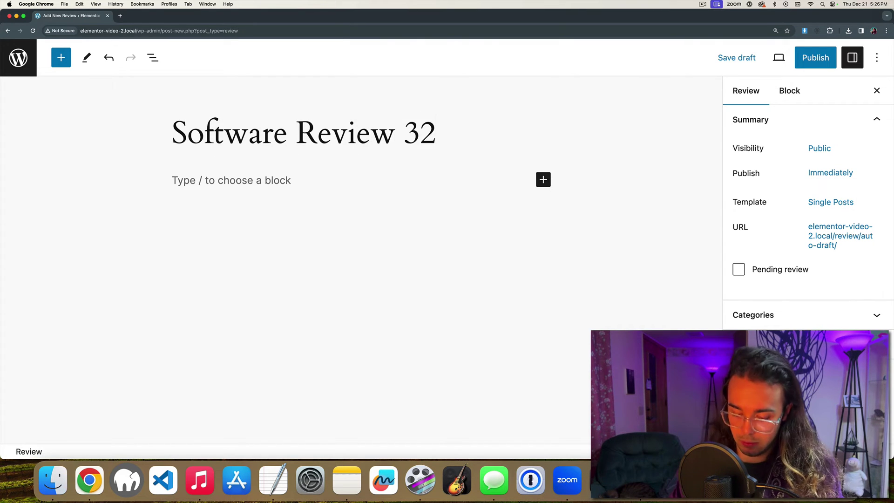
{"action": "key", "text": "BackSpace"}
{"action": "key", "text": "BackSpace"}
{"action": "type", "text": "2"}
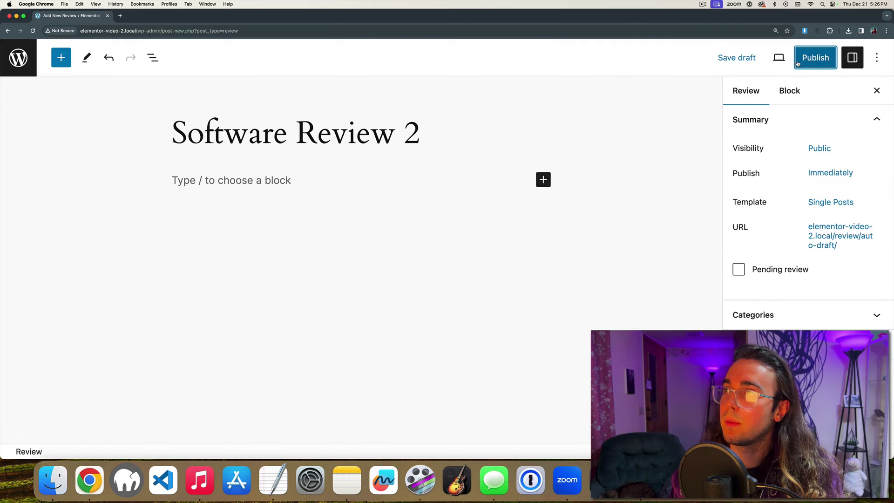
{"action": "left_click", "coordinate": [814, 62]}
{"action": "left_click", "coordinate": [18, 60]}
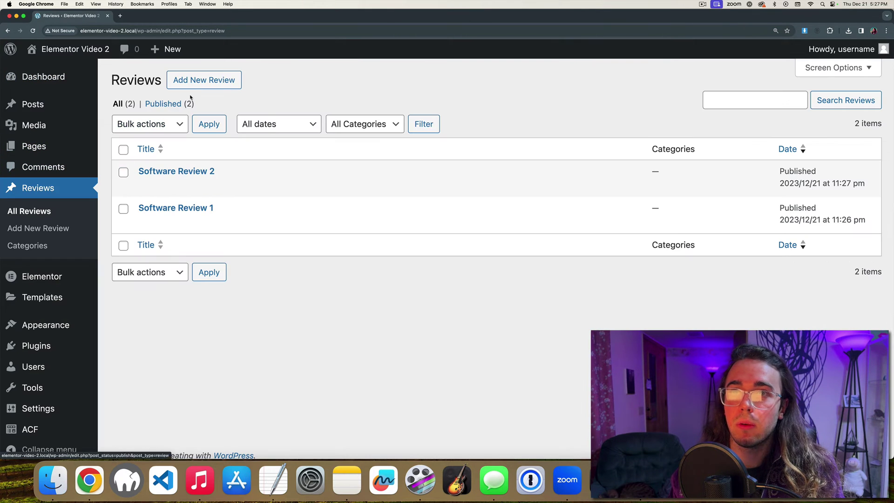
- Publish reviews titled 'Software Review 3' and 'Hardware Review'
{"action": "left_click", "coordinate": [200, 81]}
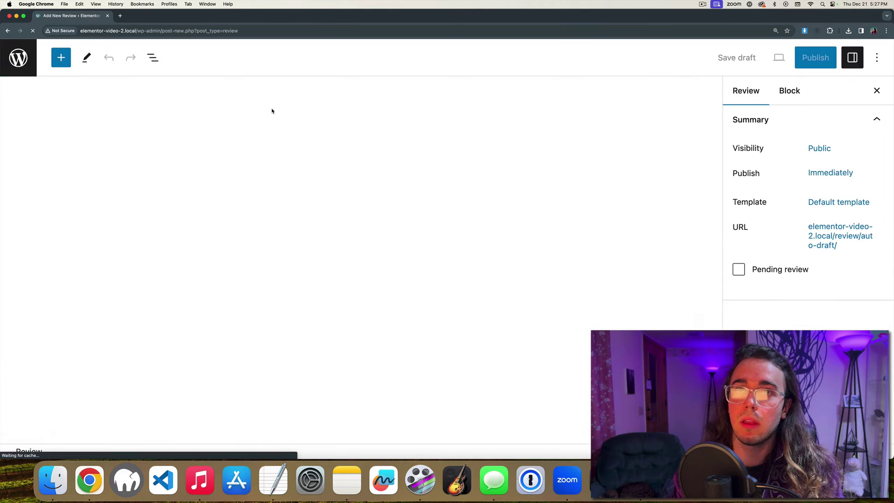
{"action": "type", "text": "Software R"}
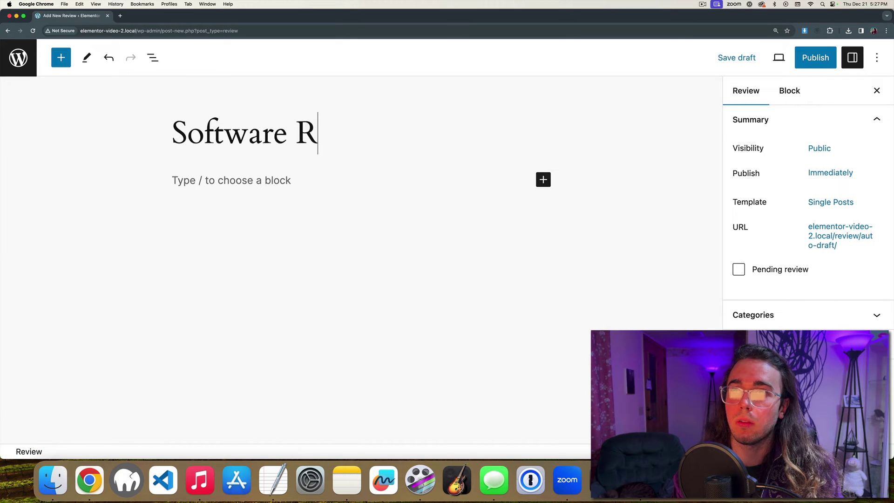
{"action": "type", "text": "eview 3"}
{"action": "left_click", "coordinate": [815, 57]}
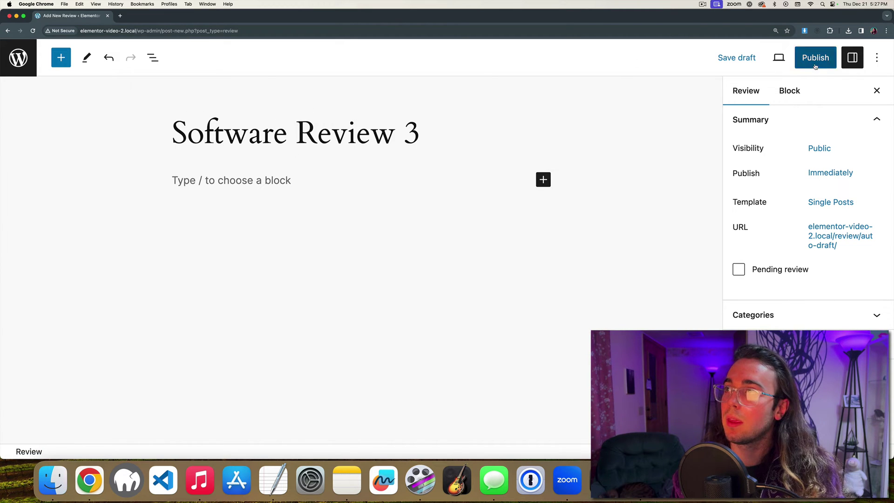
{"action": "left_click", "coordinate": [21, 60]}
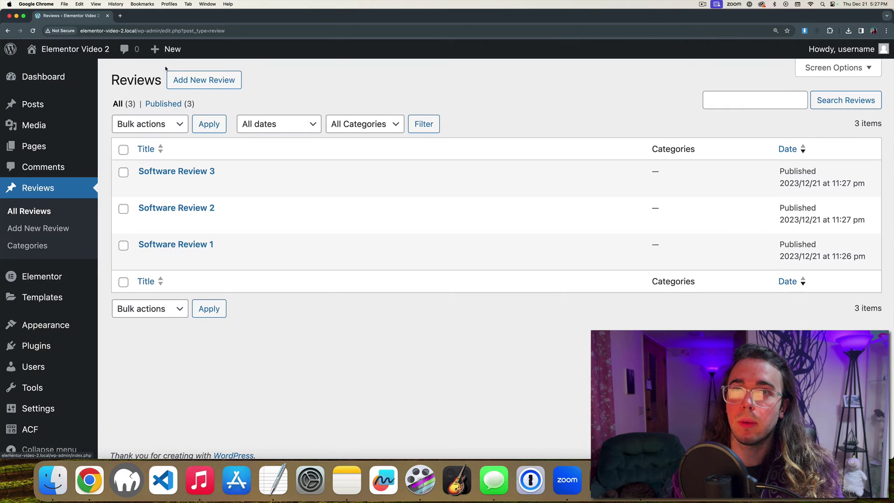
{"action": "left_click", "coordinate": [176, 80]}
{"action": "type", "text": "Hardware Review"}
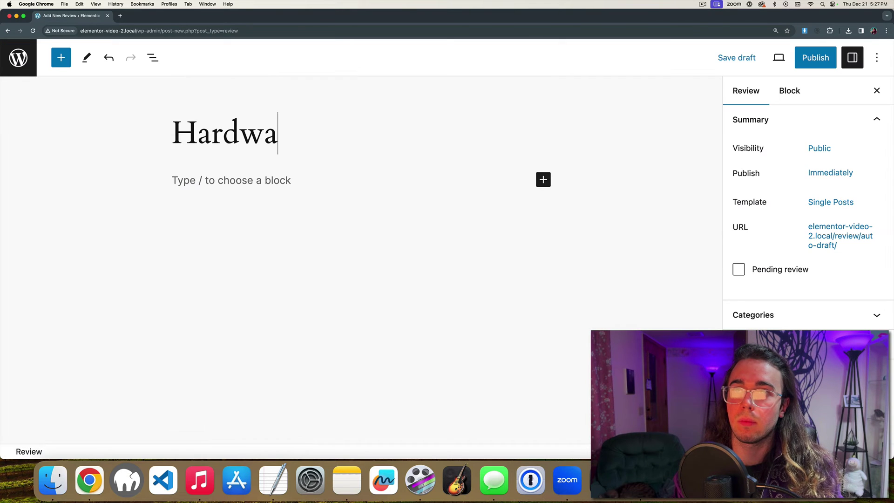
{"action": "left_click", "coordinate": [815, 57]}
{"action": "left_click", "coordinate": [19, 57]}
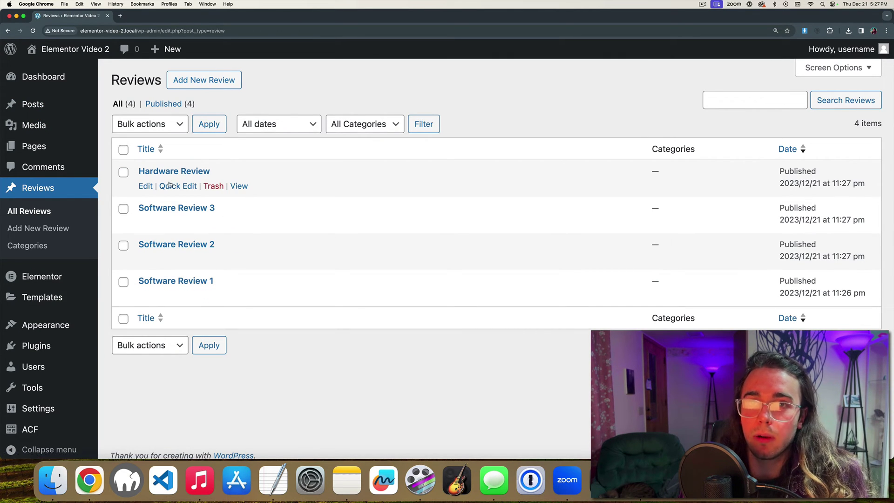
- Create review categories named Software and Hardware, then return to the reviews list
{"action": "left_click", "coordinate": [28, 246]}
{"action": "left_click", "coordinate": [202, 153]}
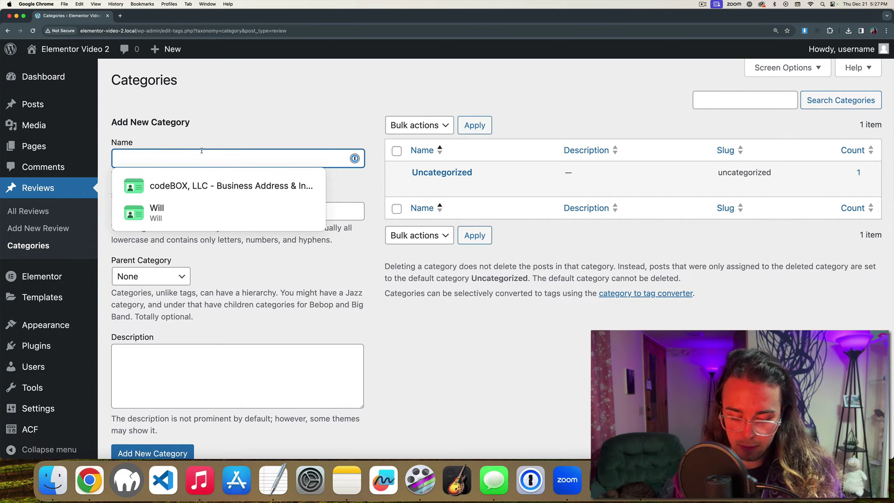
{"action": "type", "text": "Software"}
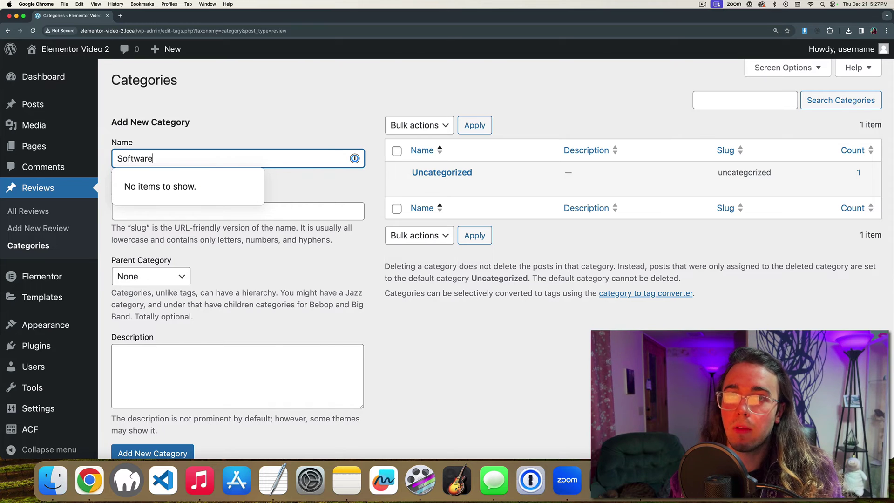
{"action": "key", "text": "Return"}
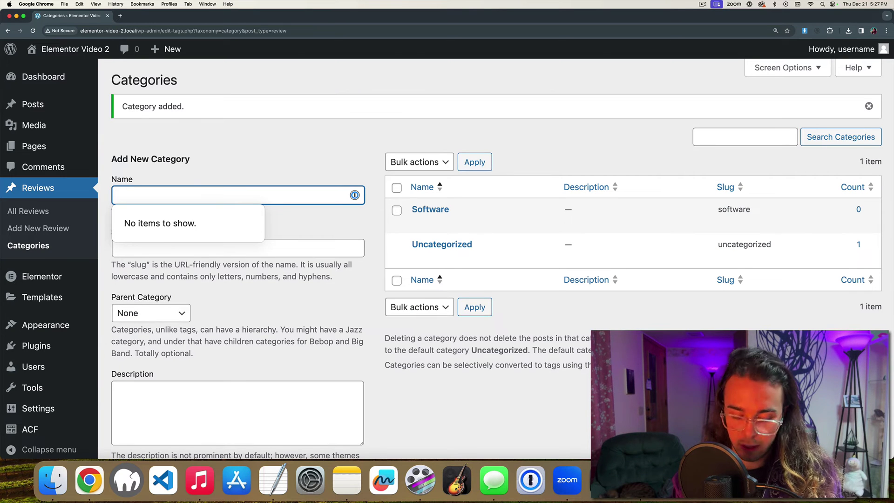
{"action": "type", "text": "Hardware"}
{"action": "key", "text": "Return"}
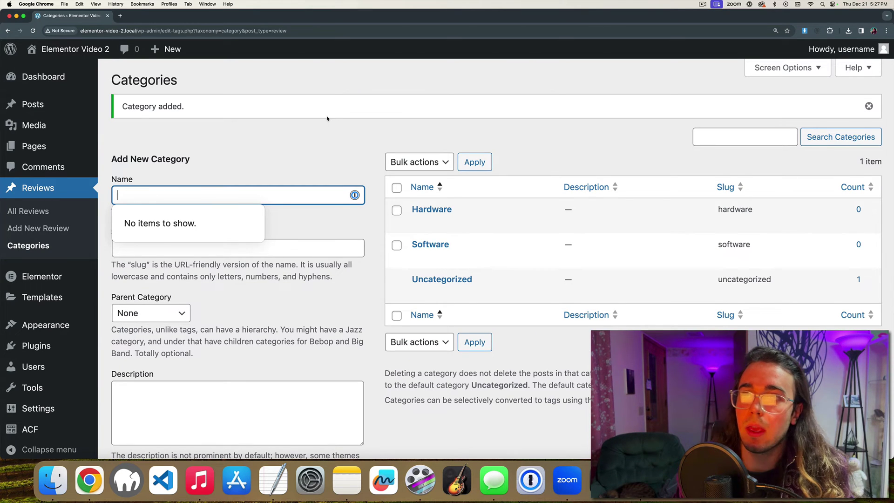
{"action": "scroll", "coordinate": [418, 172], "scroll_direction": "down", "scroll_amount": 3}
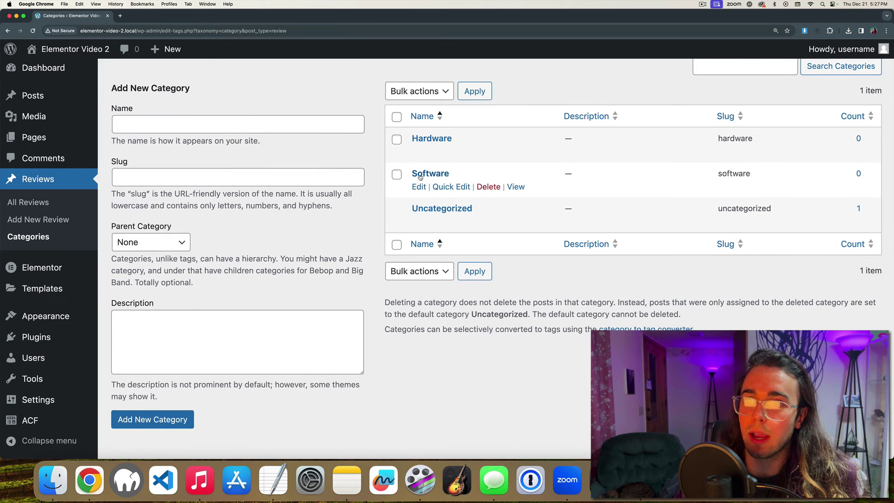
{"action": "left_click", "coordinate": [33, 203]}
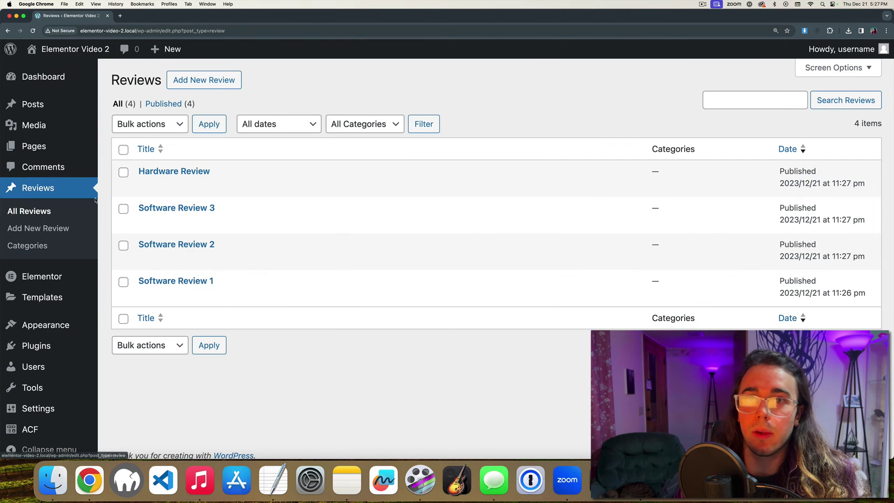
- Bulk-edit Software Reviews 1, 2 and 3 into the Software category
{"action": "left_click", "coordinate": [123, 208]}
{"action": "left_click", "coordinate": [124, 245]}
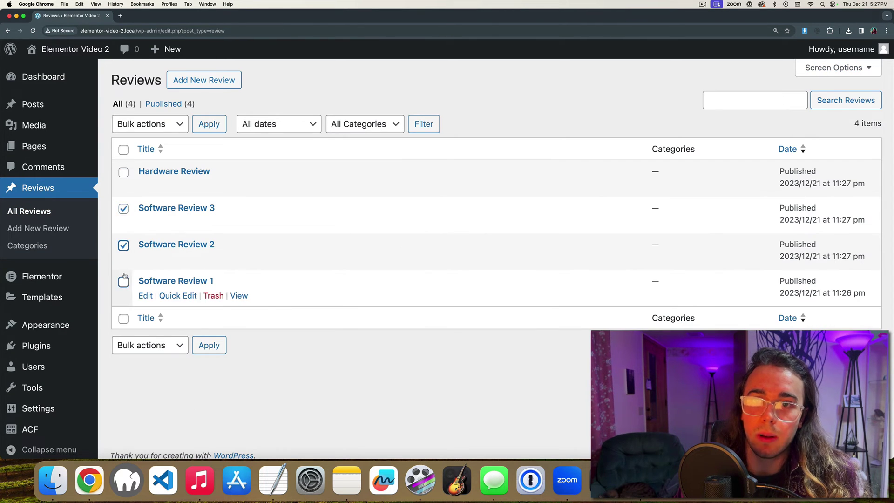
{"action": "left_click", "coordinate": [124, 282]}
{"action": "left_click", "coordinate": [148, 127]}
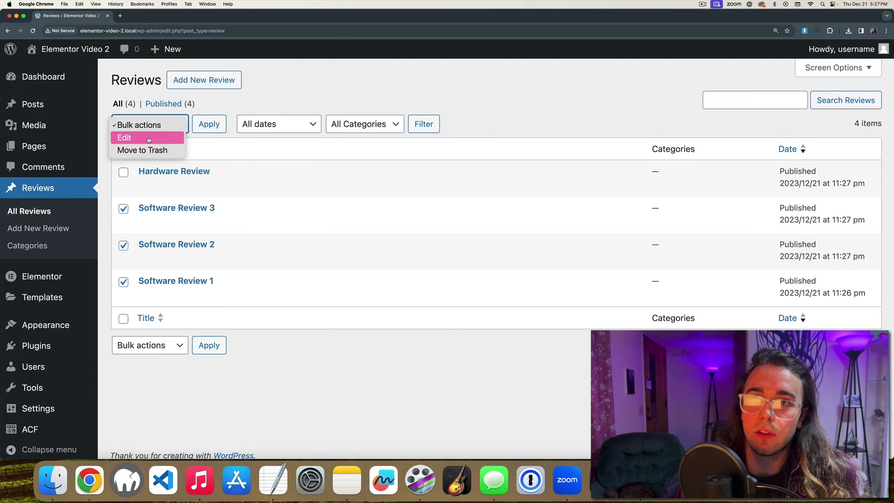
{"action": "left_click", "coordinate": [148, 138]}
{"action": "left_click", "coordinate": [209, 124]}
{"action": "left_click", "coordinate": [355, 210]}
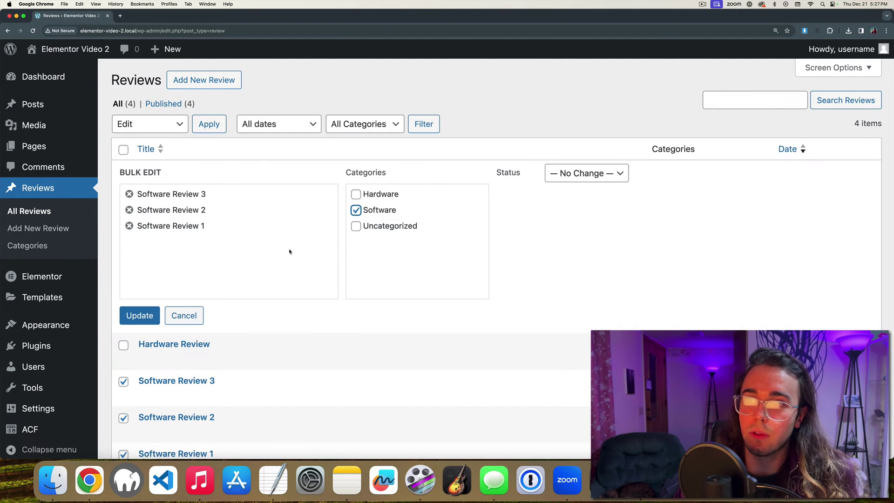
{"action": "left_click", "coordinate": [139, 316]}
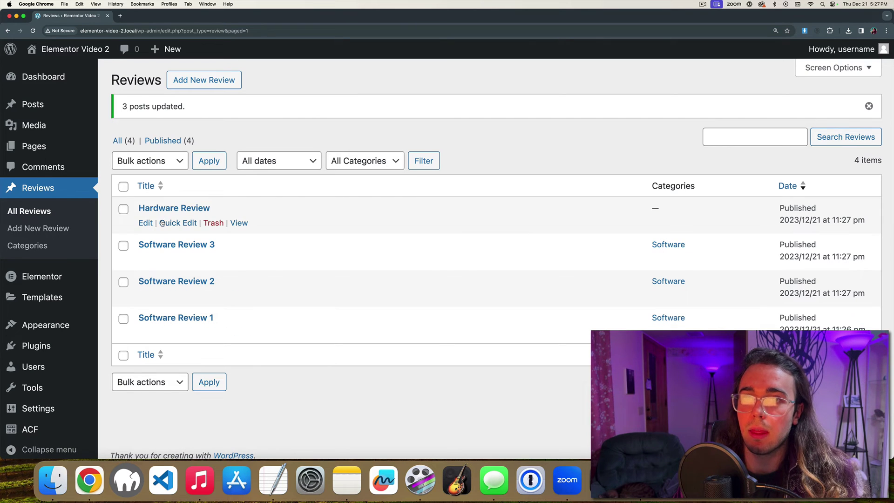
- Quick-edit Hardware Review into the Hardware category
{"action": "left_click", "coordinate": [162, 223]}
{"action": "left_click", "coordinate": [435, 234]}
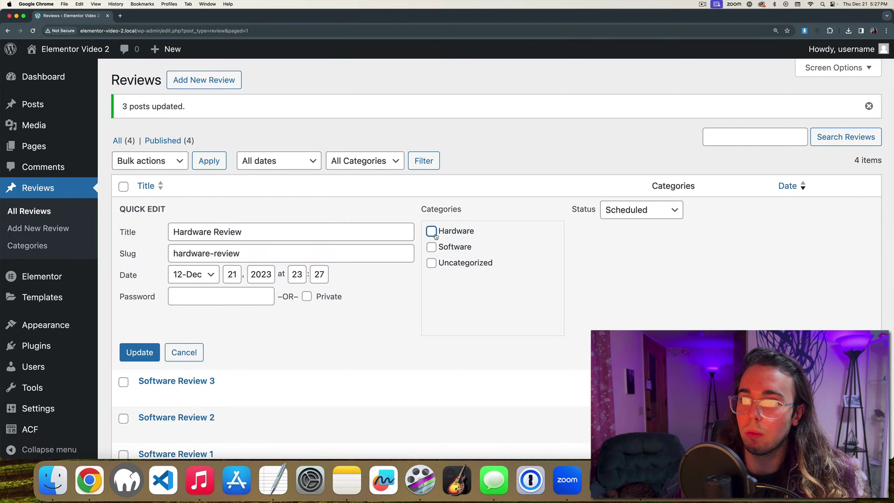
{"action": "left_click", "coordinate": [150, 351]}
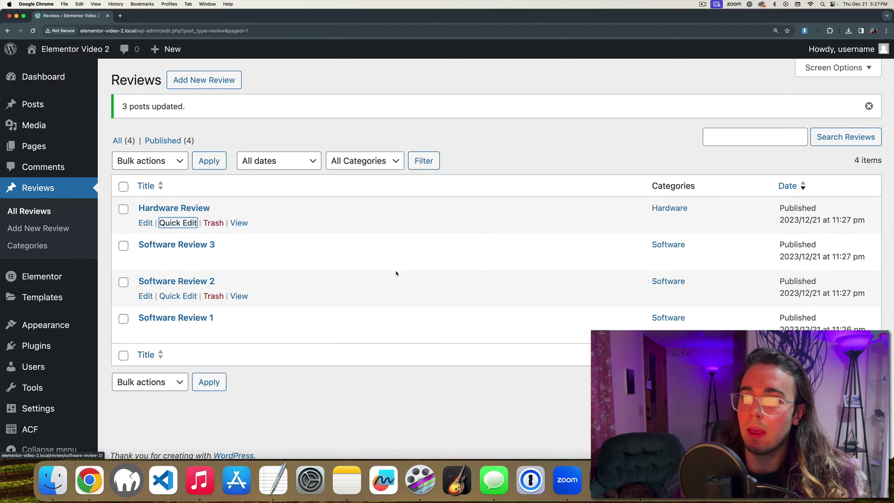
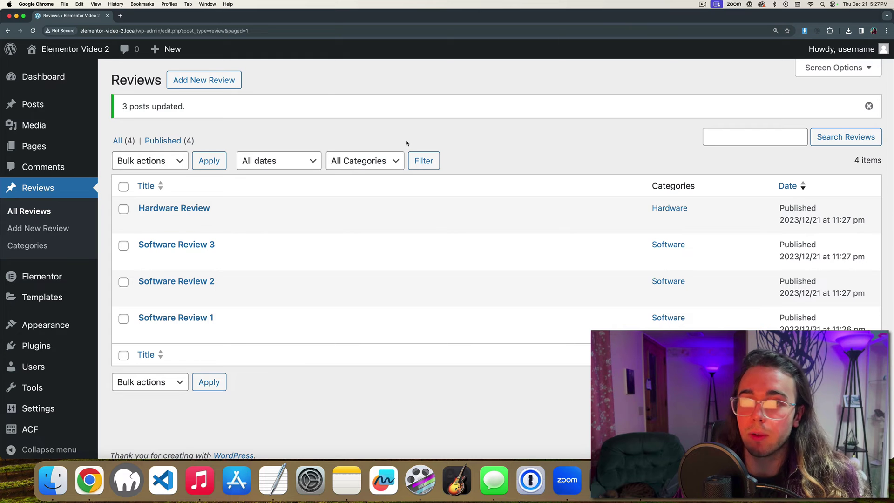
- From the Pages sidebar menu, open Add New Page in a background tab
{"action": "scroll", "coordinate": [181, 183], "scroll_direction": "down", "scroll_amount": 1}
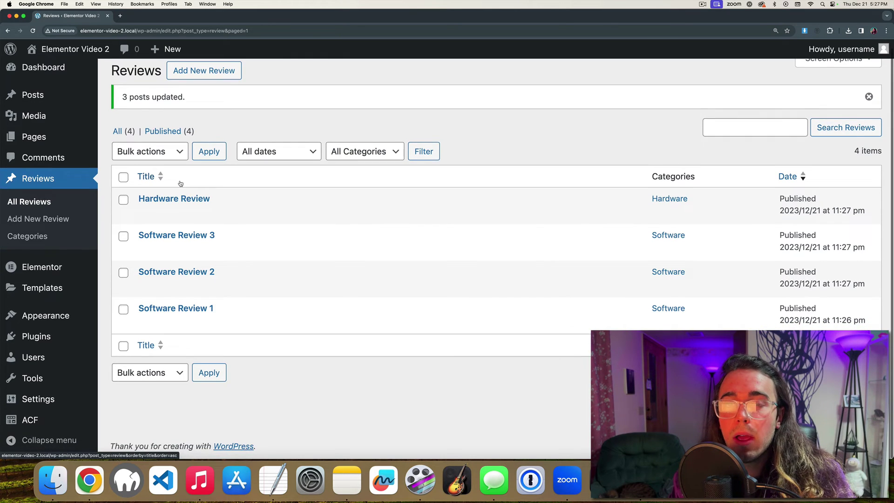
{"action": "scroll", "coordinate": [175, 183], "scroll_direction": "up", "scroll_amount": 1}
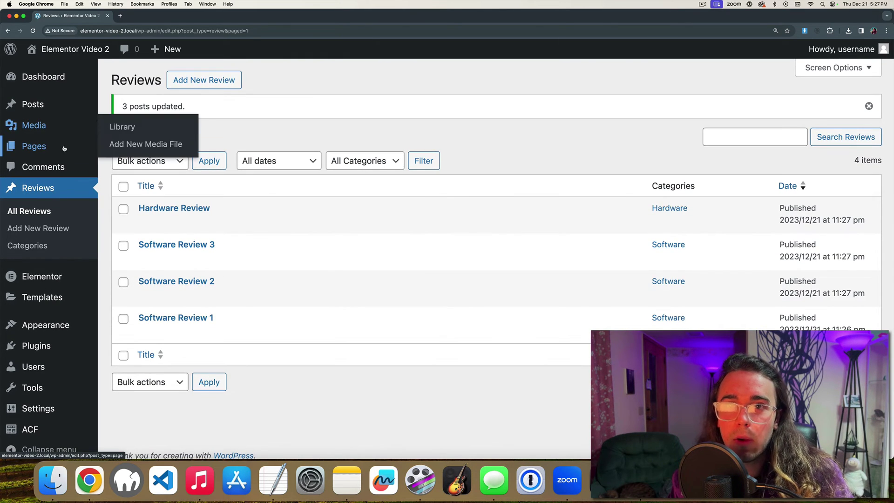
{"action": "mouse_move", "coordinate": [89, 147]}
{"action": "left_click", "coordinate": [141, 165], "text": "super"}
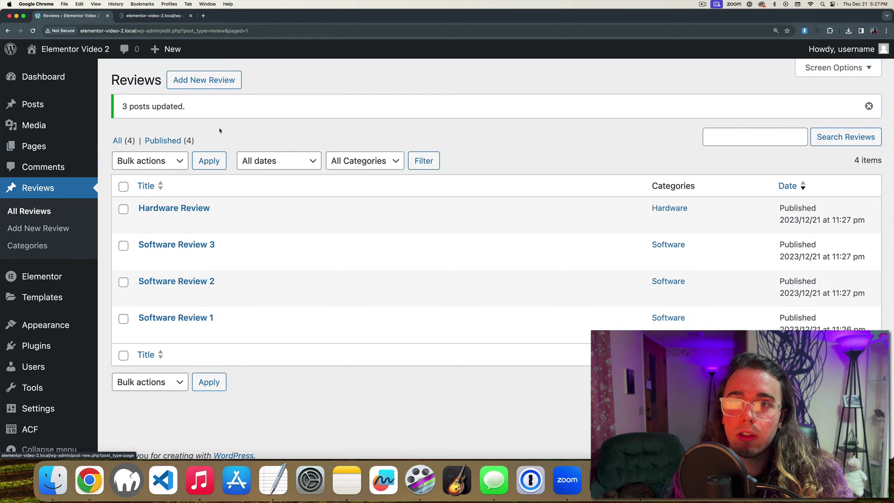
- In the new tab, start a blank page titled 'Software Reviews'
{"action": "left_click", "coordinate": [138, 17]}
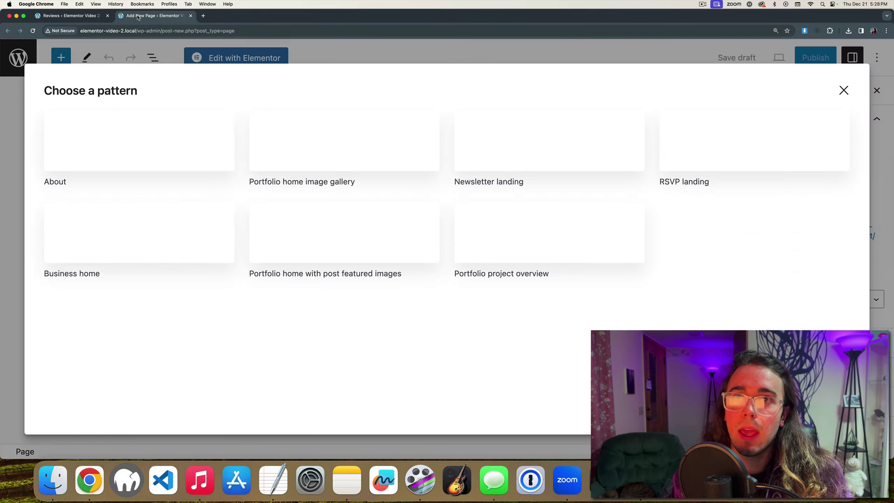
{"action": "left_click", "coordinate": [207, 55]}
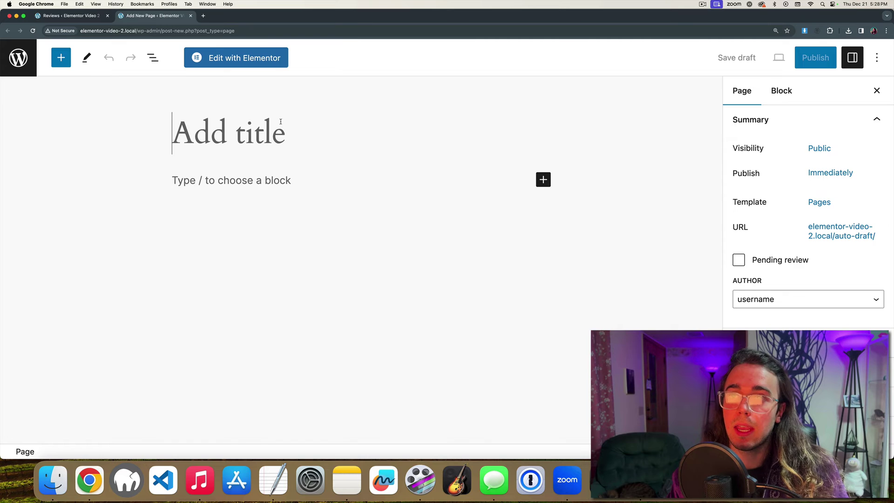
{"action": "type", "text": "Softaw"}
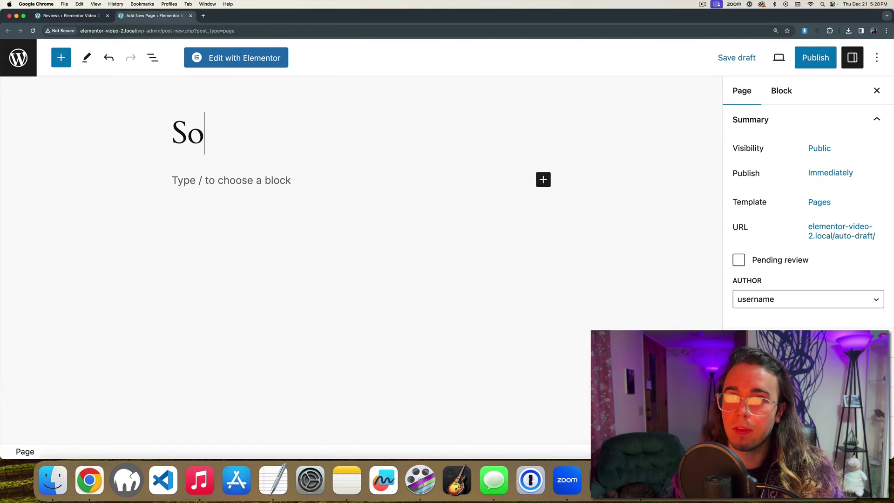
{"action": "key", "text": "BackSpace"}
{"action": "key", "text": "BackSpace"}
{"action": "type", "text": "ware Reviews"}
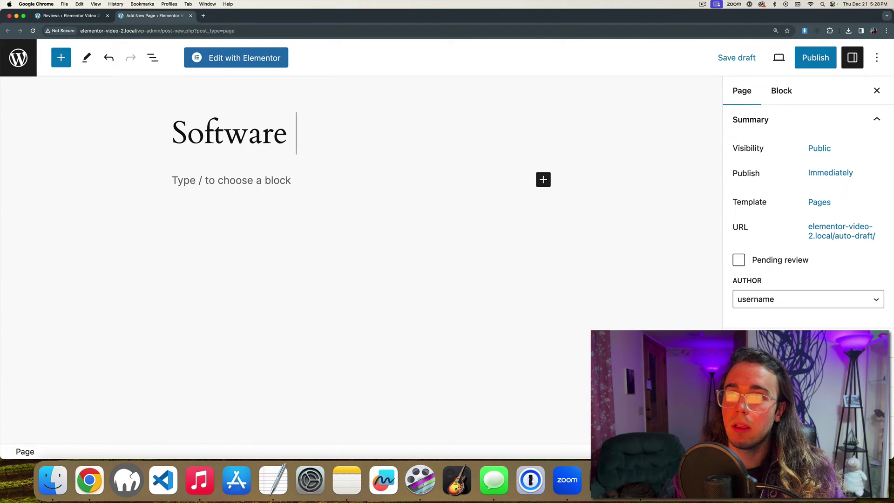
- Add an intro paragraph saying reviews are ordered by most recommended, then publish
{"action": "left_click", "coordinate": [239, 181]}
{"action": "type", "text": "These are or"}
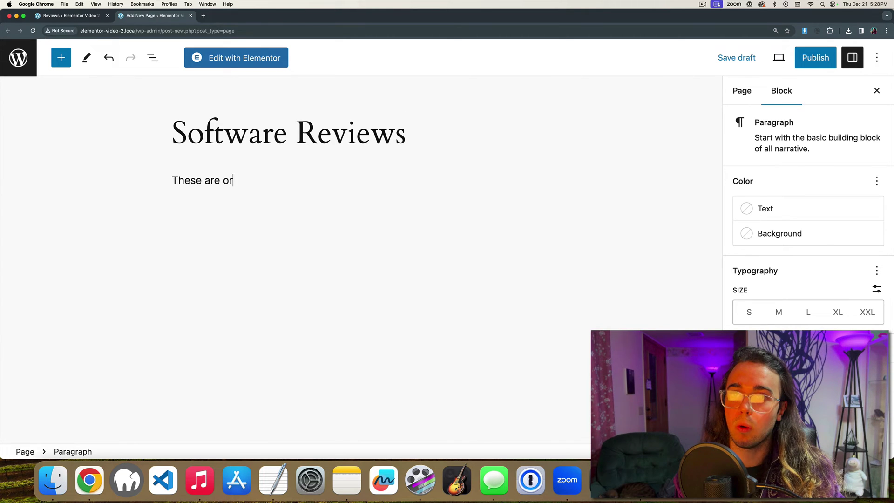
{"action": "type", "text": "dered by most r"}
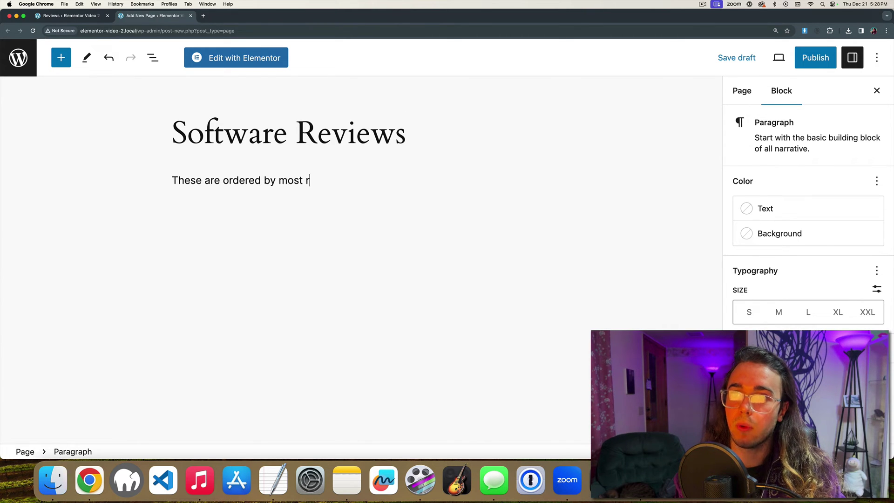
{"action": "type", "text": "ecommedn"}
{"action": "key", "text": "BackSpace"}
{"action": "key", "text": "BackSpace"}
{"action": "type", "text": "ned"}
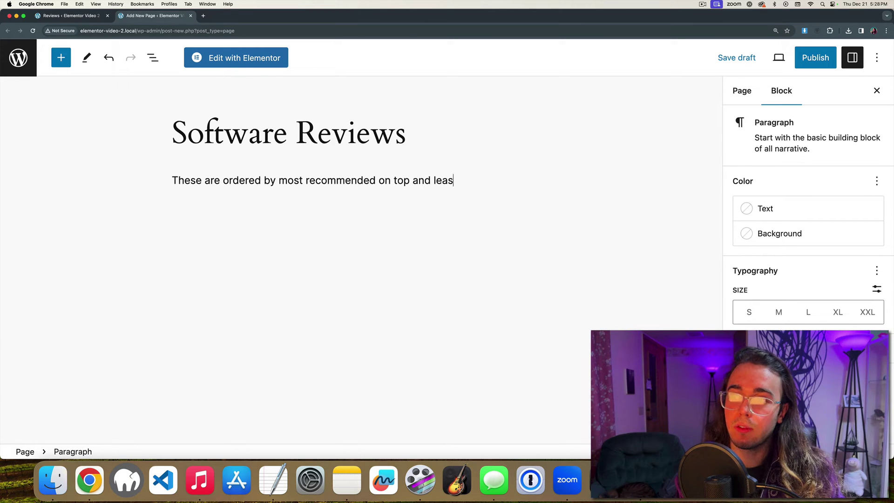
{"action": "type", "text": "ommended on bottom"}
{"action": "left_click", "coordinate": [815, 58]}
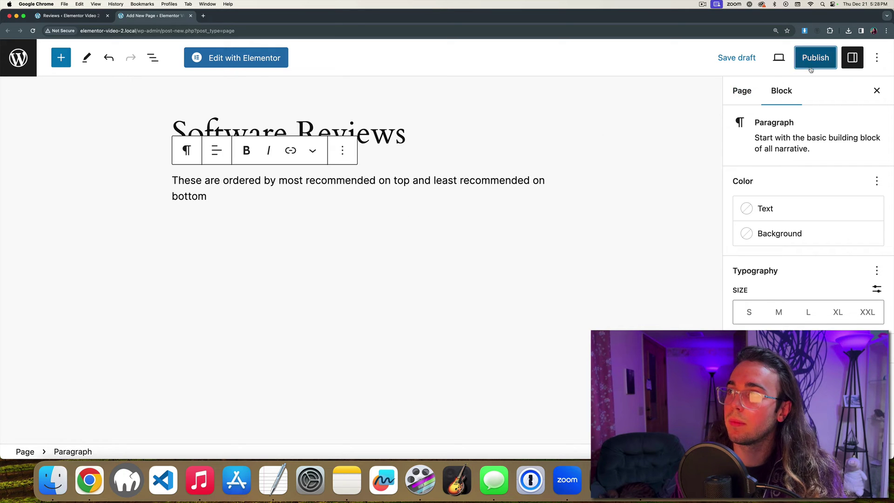
- Open the page in Elementor, drop a Posts widget below the intro, and set its skin to Cards
{"action": "left_click", "coordinate": [259, 65]}
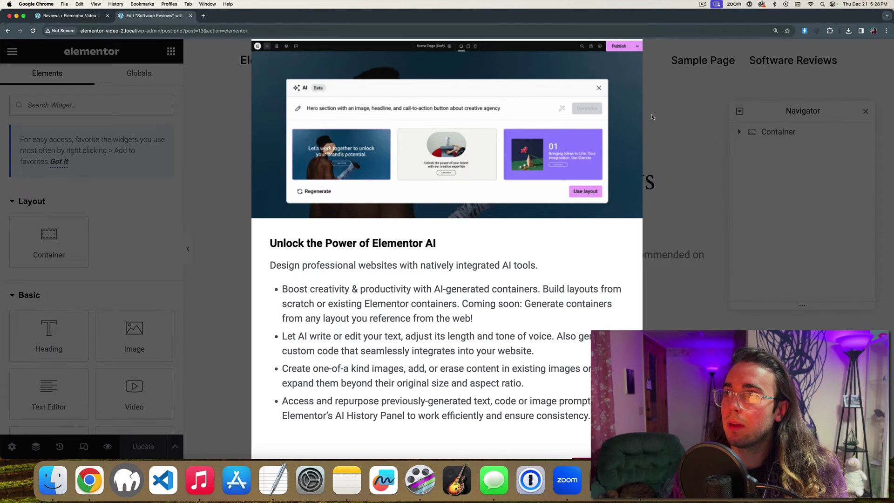
{"action": "left_click", "coordinate": [32, 31]}
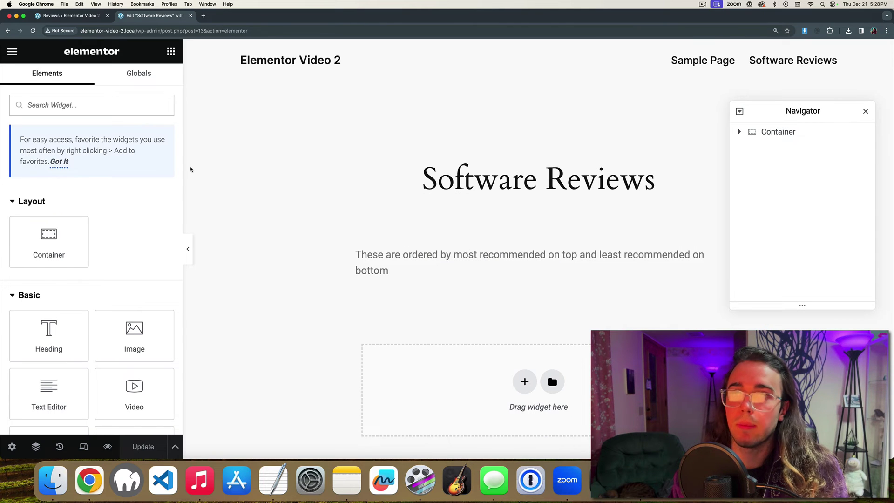
{"action": "type", "text": "posts"}
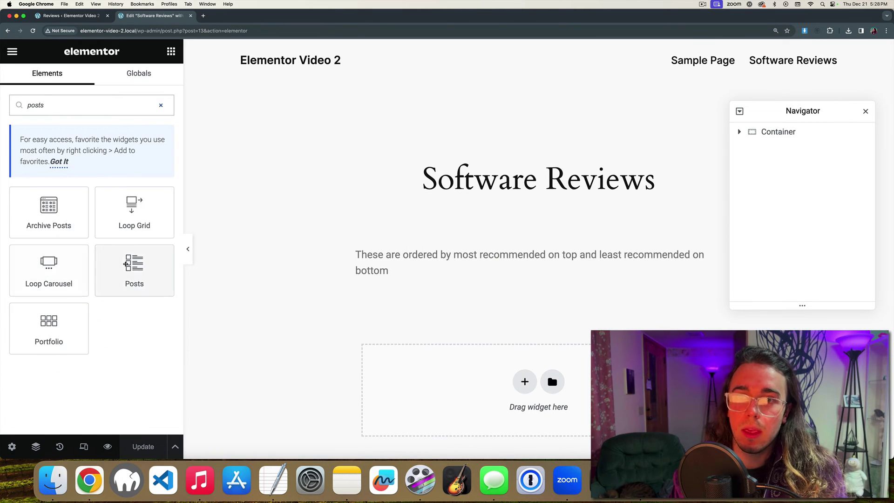
{"action": "left_click_drag", "start_coordinate": [146, 267], "coordinate": [377, 279]}
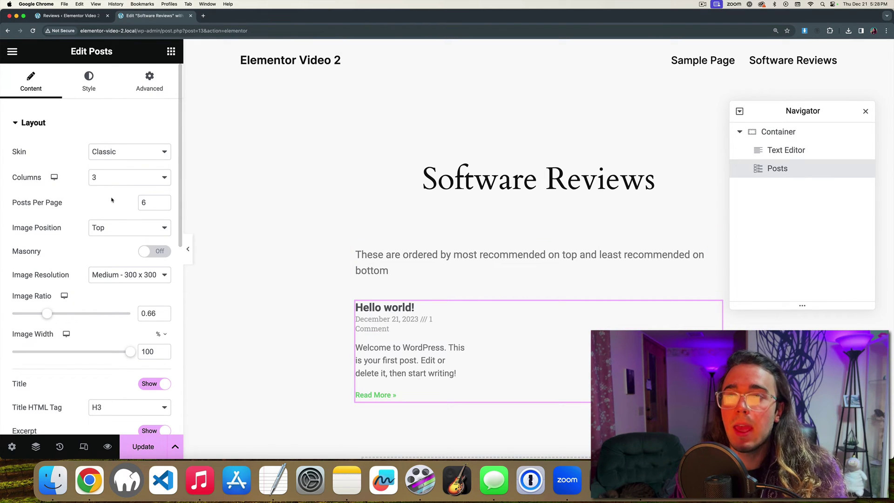
{"action": "left_click", "coordinate": [103, 157]}
{"action": "left_click", "coordinate": [103, 164]}
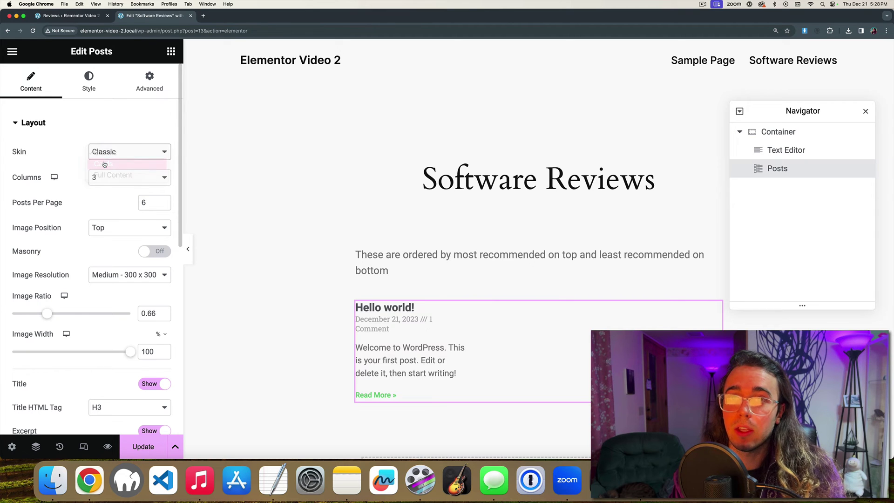
{"action": "scroll", "coordinate": [298, 261], "scroll_direction": "down", "scroll_amount": 3}
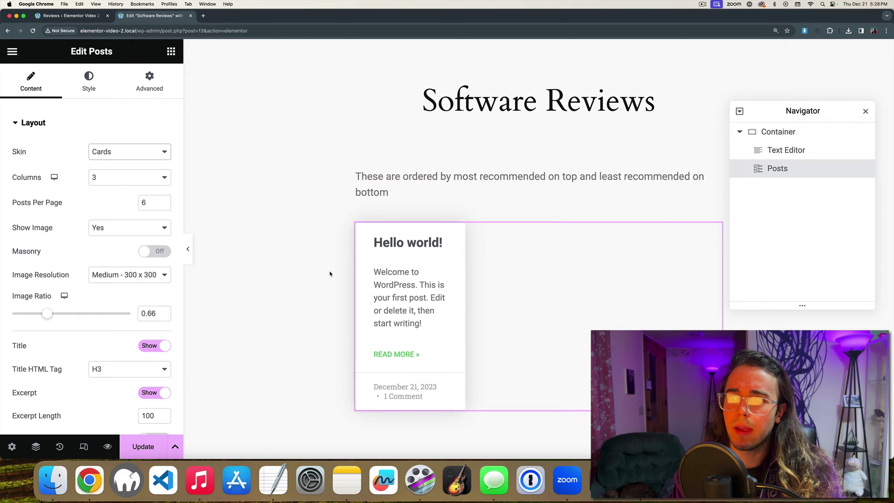
{"action": "left_click", "coordinate": [55, 129]}
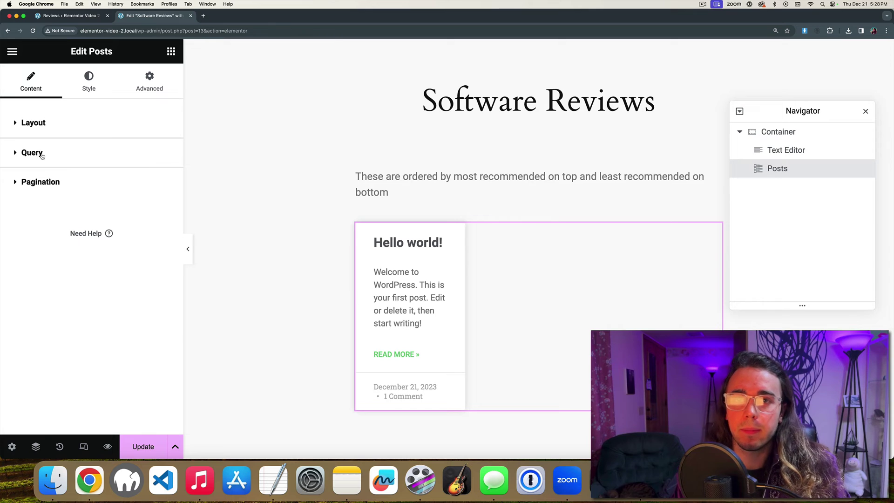
- Set the Posts widget's query source to Reviews
{"action": "left_click", "coordinate": [41, 155]}
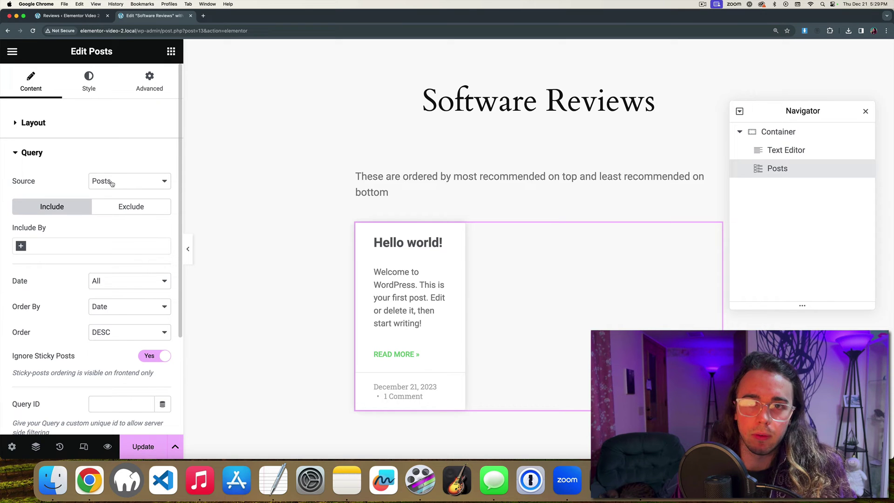
{"action": "left_click", "coordinate": [112, 182]}
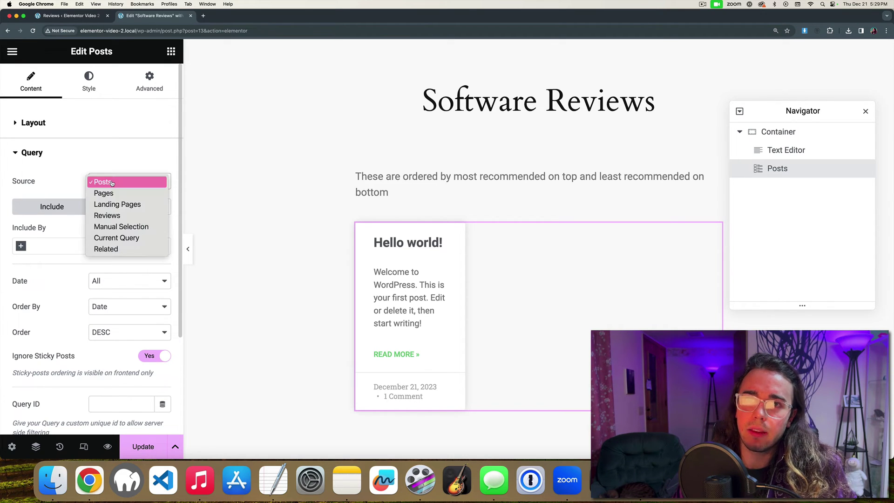
{"action": "left_click", "coordinate": [112, 216]}
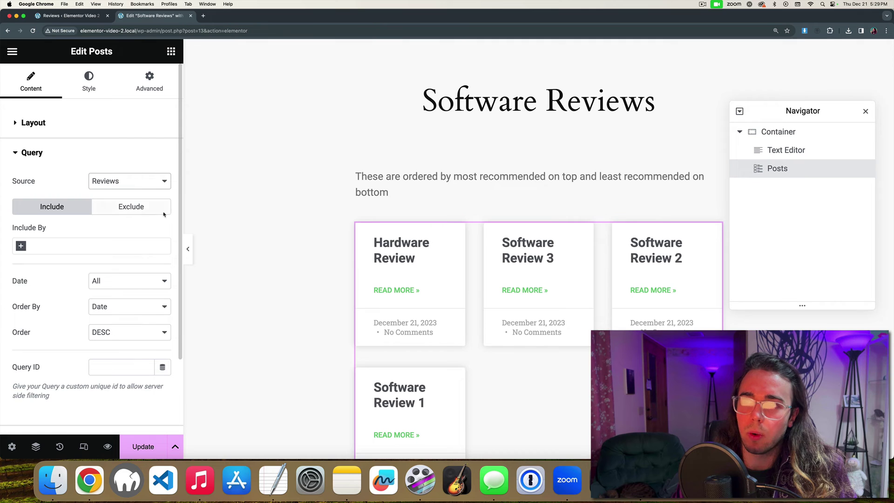
{"action": "scroll", "coordinate": [470, 225], "scroll_direction": "down", "scroll_amount": 2}
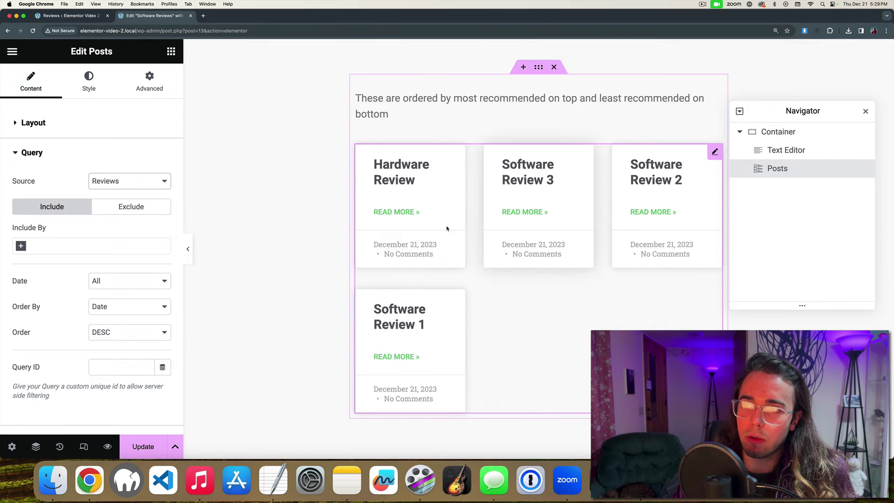
{"action": "scroll", "coordinate": [472, 260], "scroll_direction": "up", "scroll_amount": 1}
{"action": "scroll", "coordinate": [472, 260], "scroll_direction": "up", "scroll_amount": 1}
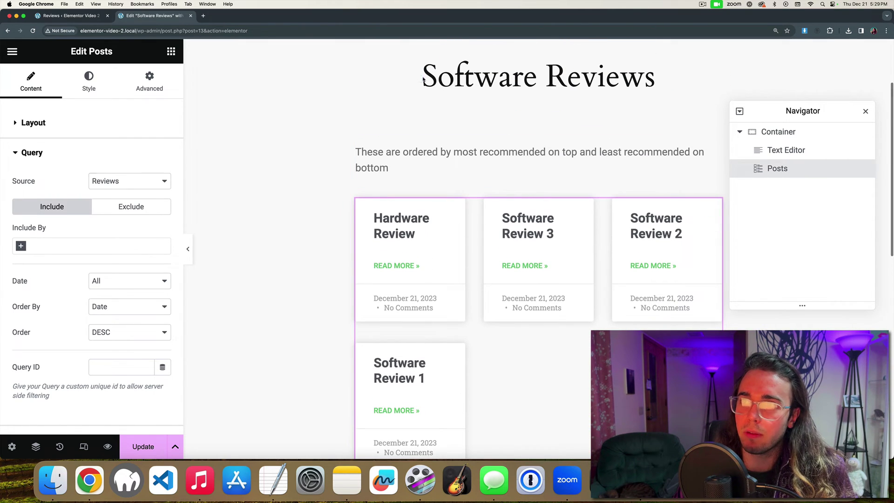
{"action": "double_click", "coordinate": [479, 77]}
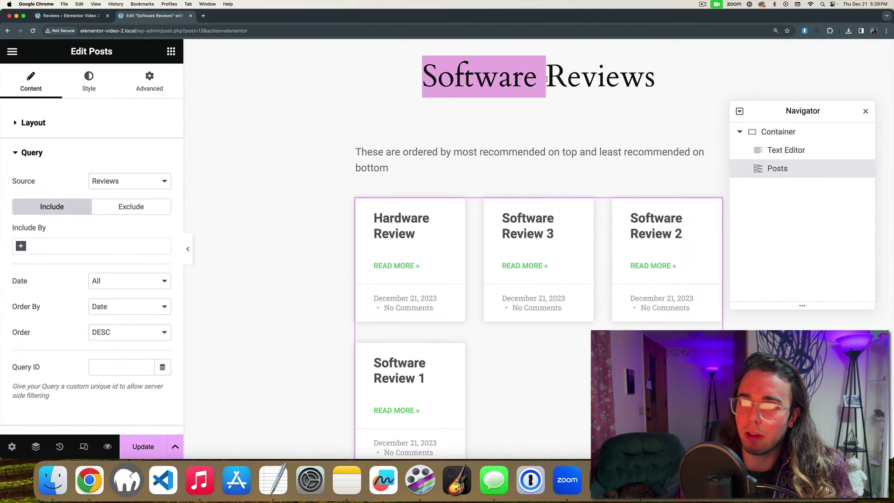
- Include posts by Term, choosing Categories: Software
{"action": "left_click", "coordinate": [468, 253]}
{"action": "left_click", "coordinate": [58, 132]}
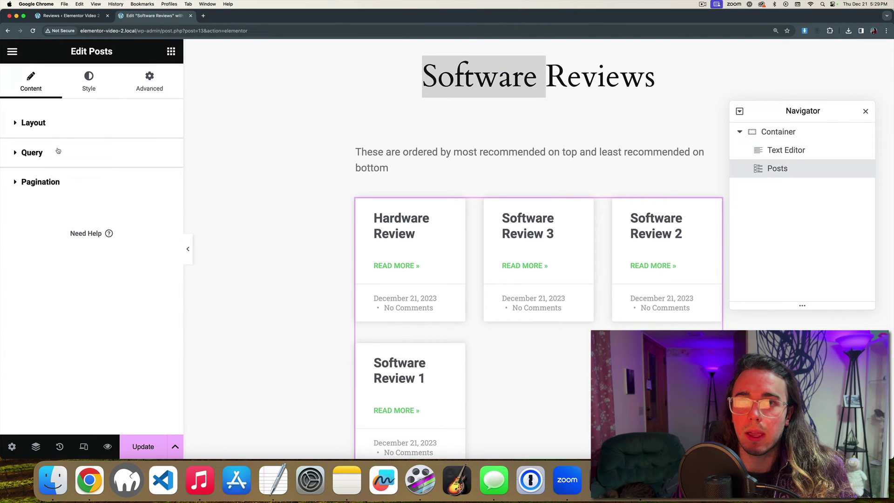
{"action": "left_click", "coordinate": [58, 151]}
{"action": "scroll", "coordinate": [95, 177], "scroll_direction": "down", "scroll_amount": 3}
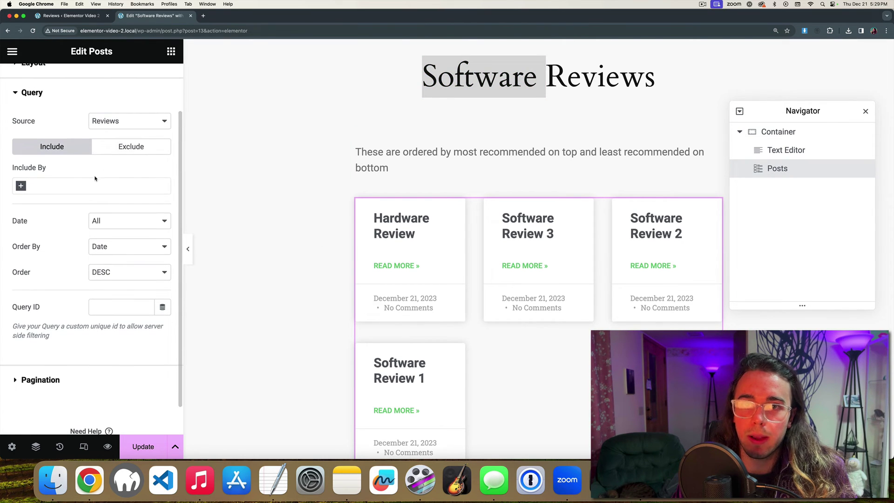
{"action": "left_click", "coordinate": [38, 186]}
{"action": "left_click", "coordinate": [35, 201]}
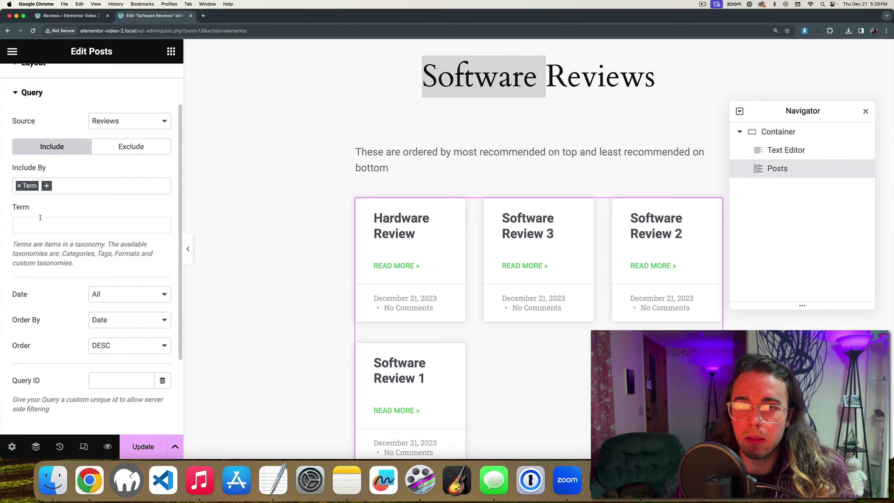
{"action": "left_click", "coordinate": [41, 222]}
{"action": "type", "text": "s"}
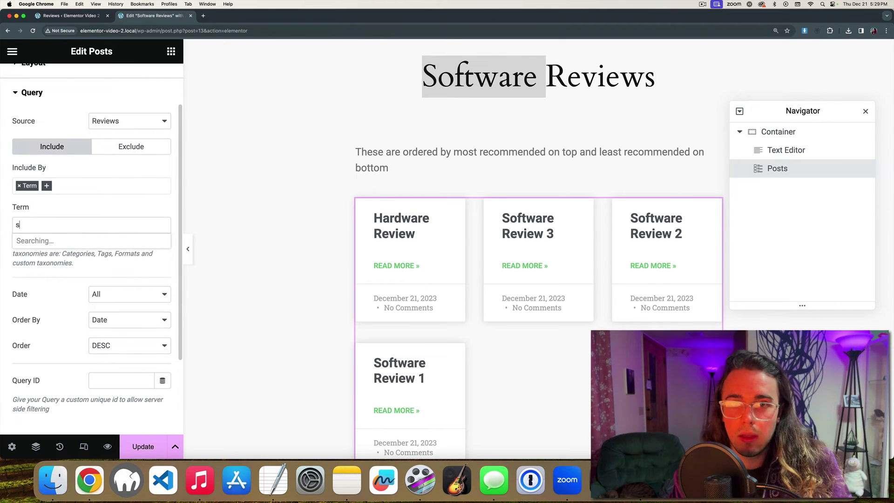
{"action": "left_click", "coordinate": [45, 241]}
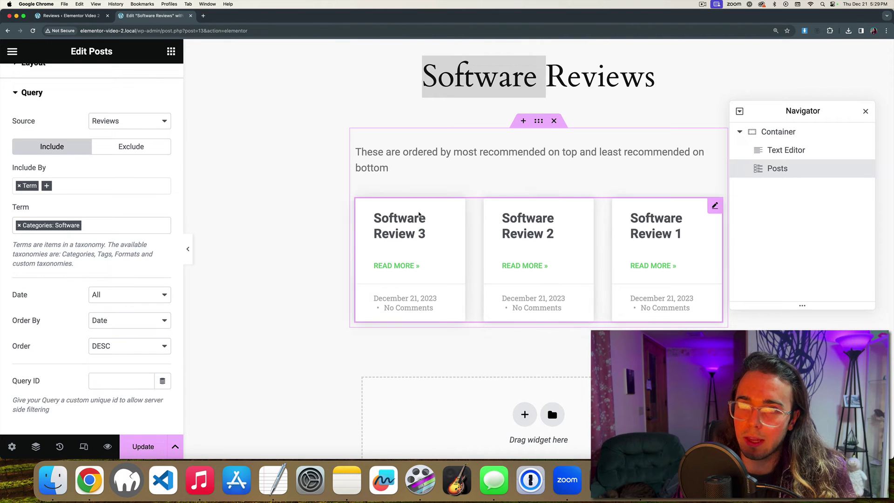
{"action": "scroll", "coordinate": [99, 264], "scroll_direction": "down", "scroll_amount": 3}
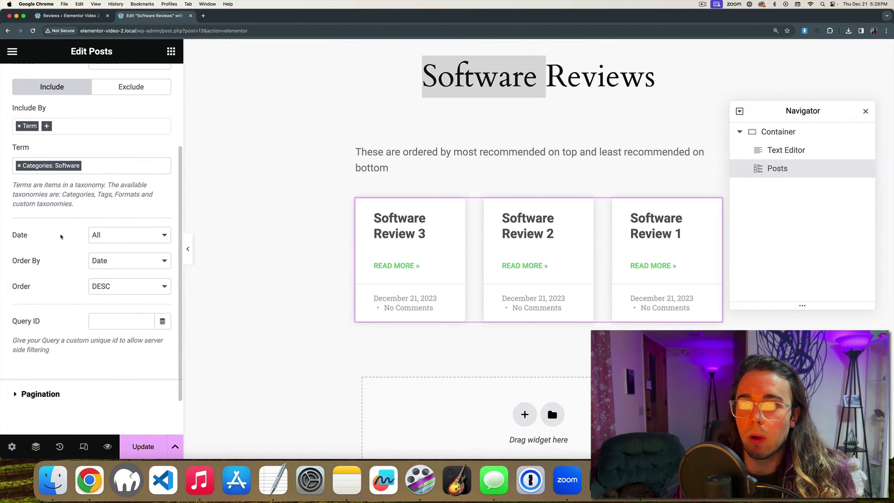
{"action": "scroll", "coordinate": [61, 237], "scroll_direction": "down", "scroll_amount": 1}
- Set the query's Order By to Menu Order and update the page
{"action": "left_click", "coordinate": [105, 242]}
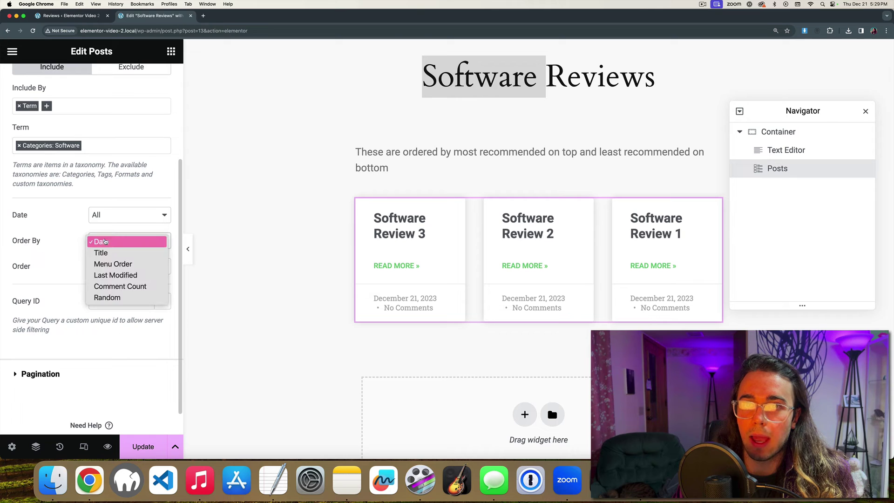
{"action": "left_click", "coordinate": [102, 264]}
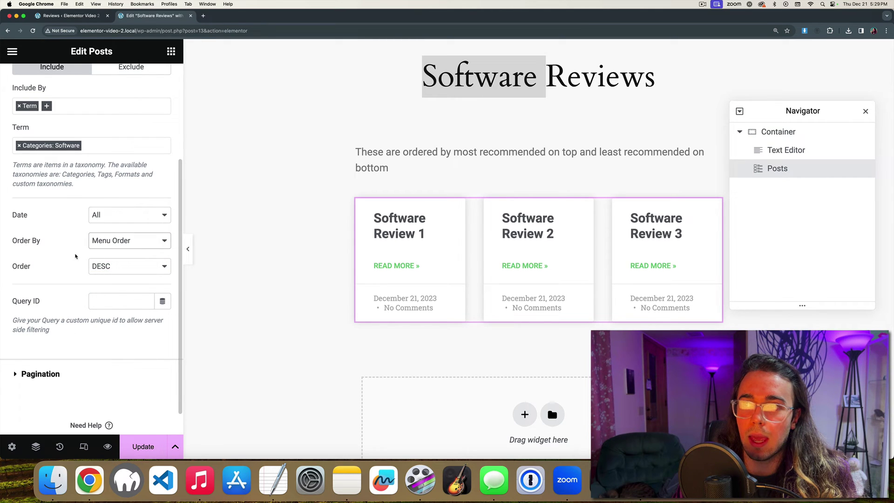
{"action": "scroll", "coordinate": [71, 249], "scroll_direction": "up", "scroll_amount": 1}
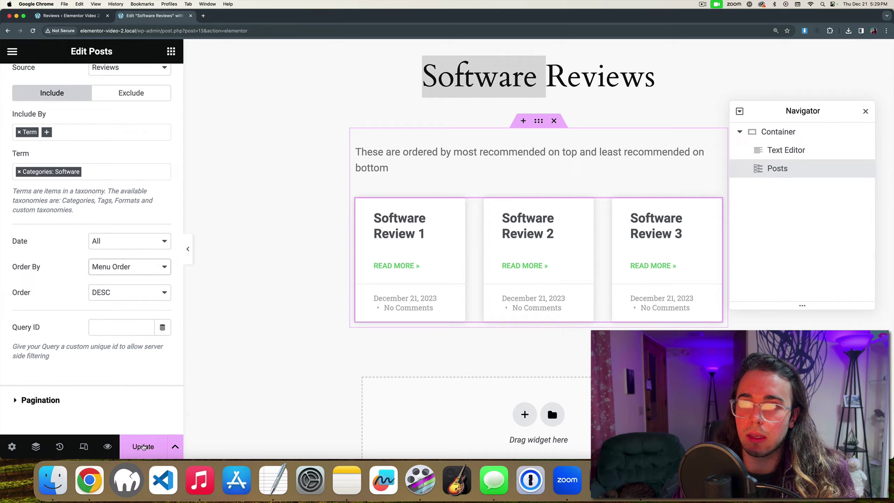
{"action": "left_click", "coordinate": [143, 446]}
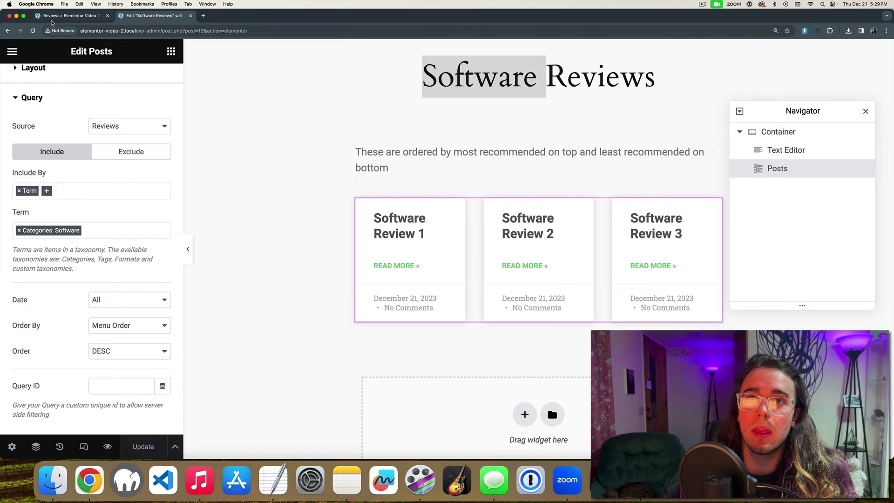
- Back in the Reviews admin tab, open Software Review 3 for editing
{"action": "left_click", "coordinate": [69, 15]}
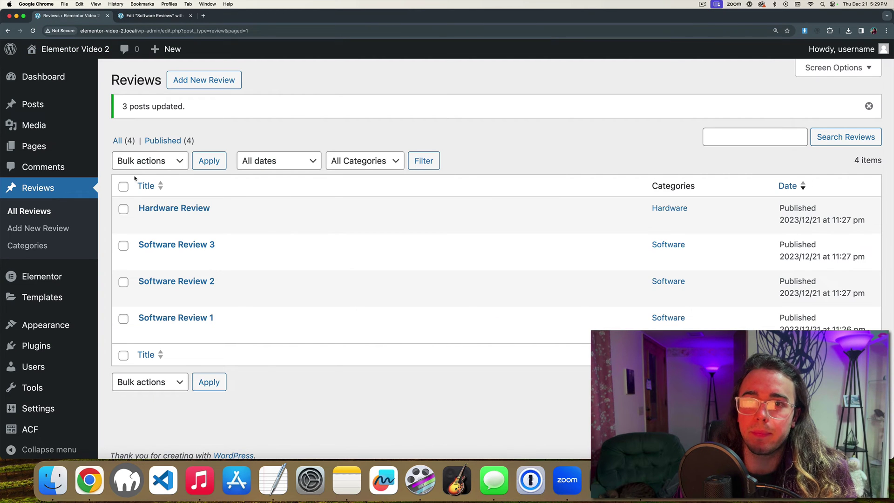
{"action": "scroll", "coordinate": [101, 195], "scroll_direction": "down", "scroll_amount": 1}
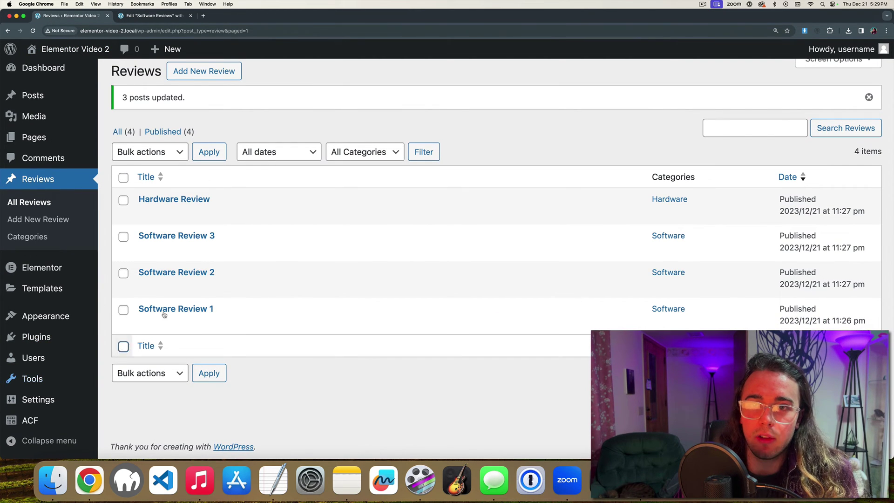
{"action": "left_click", "coordinate": [164, 236]}
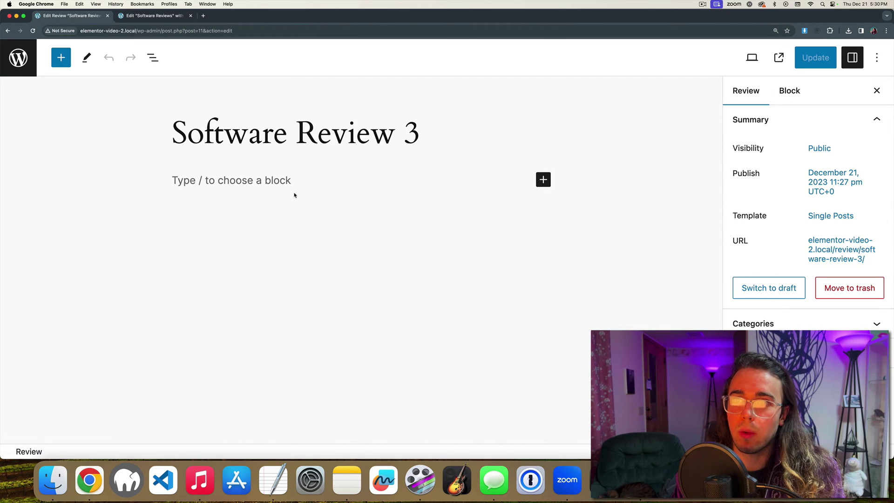
- Add 'This is the top one' to Software Review 3 and save it
{"action": "type", "text": "This is the top one"}
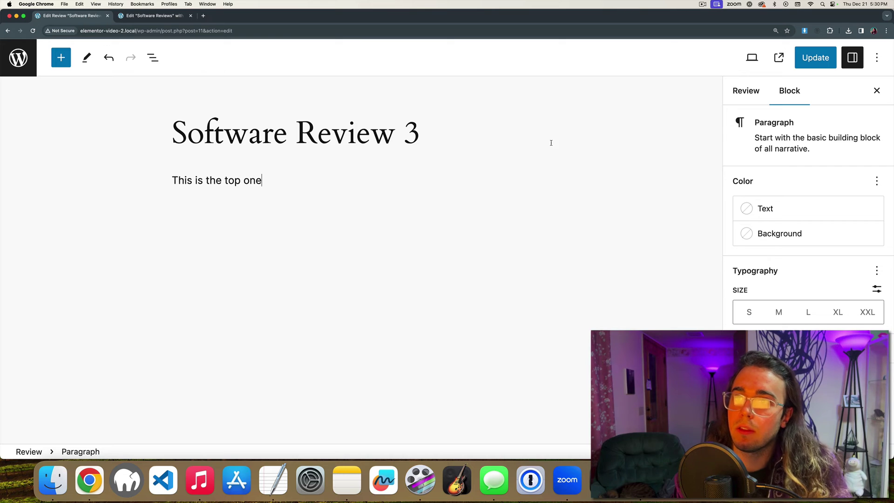
{"action": "left_click", "coordinate": [815, 57]}
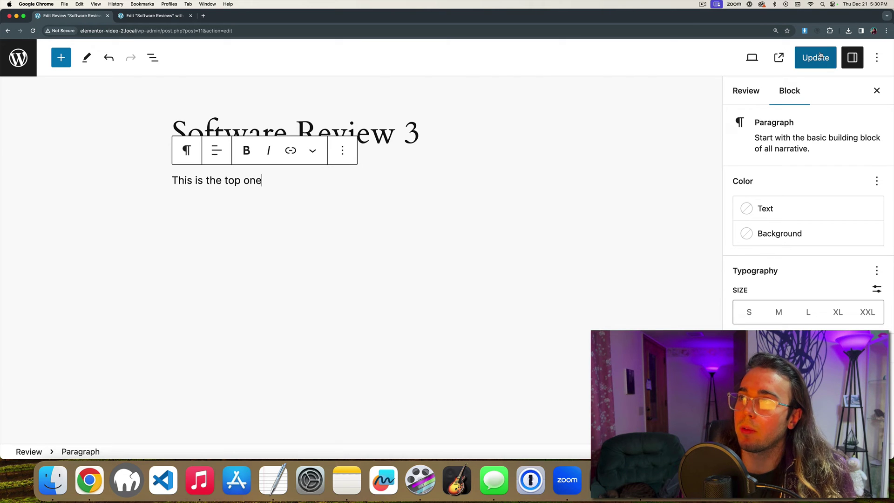
{"action": "left_click", "coordinate": [18, 57]}
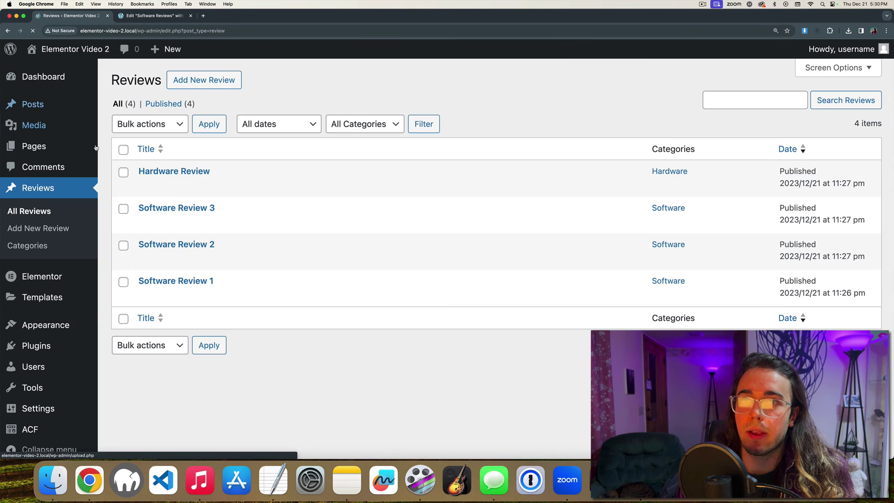
- Add '2nd most recommended' to Software Review 1 and save it
{"action": "left_click", "coordinate": [169, 278]}
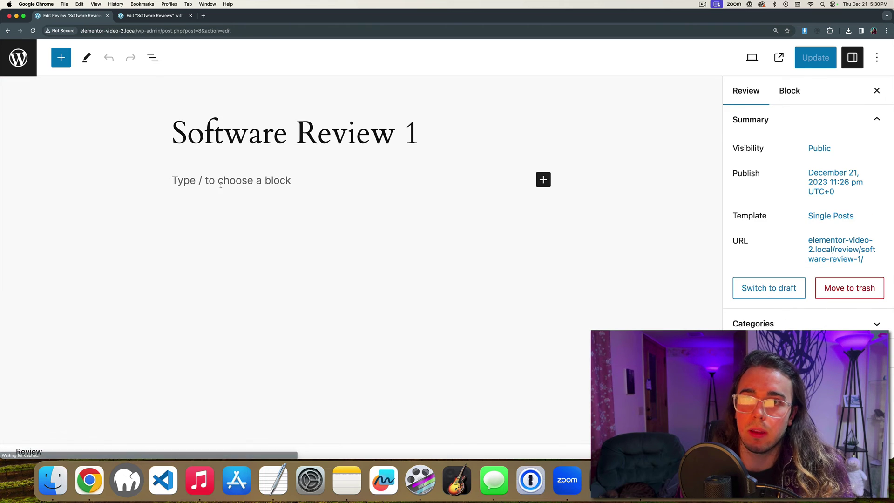
{"action": "left_click", "coordinate": [221, 185]}
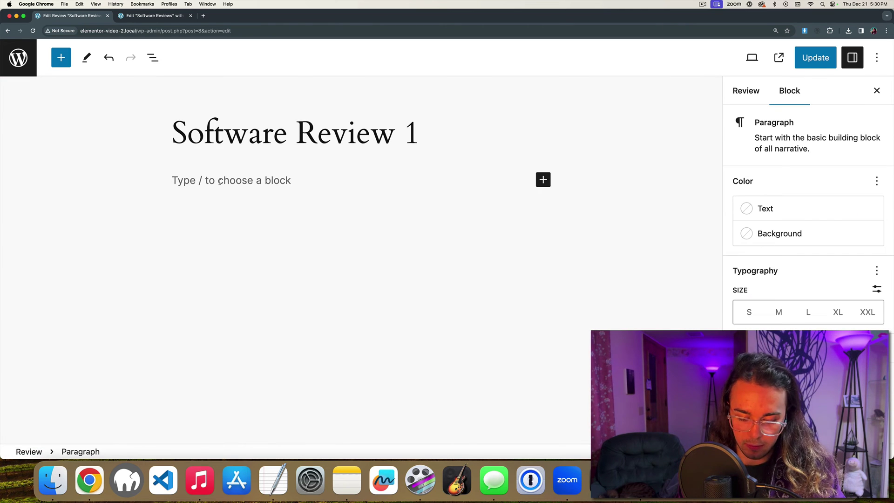
{"action": "type", "text": "2nd most recommen"}
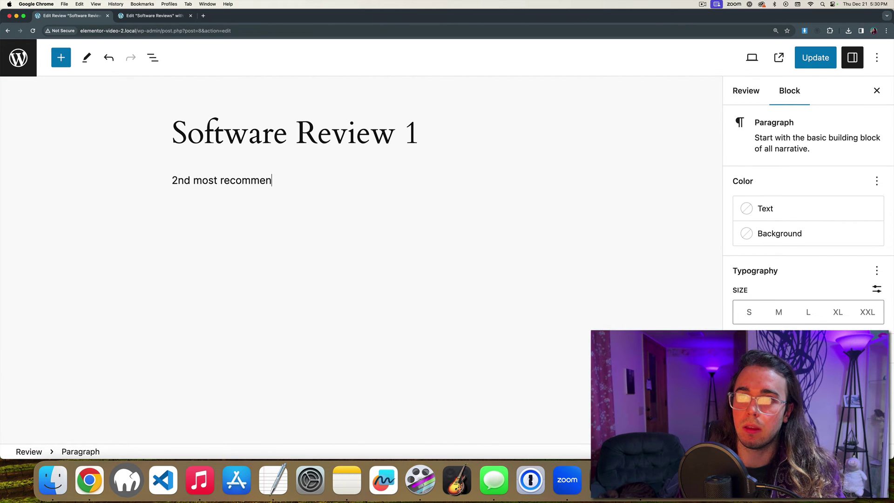
{"action": "type", "text": "ded"}
{"action": "left_click", "coordinate": [815, 57]}
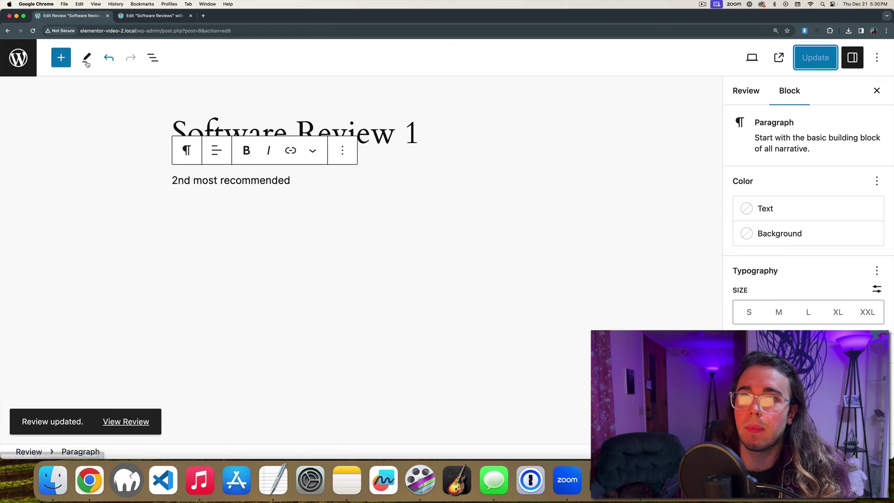
{"action": "left_click", "coordinate": [10, 62]}
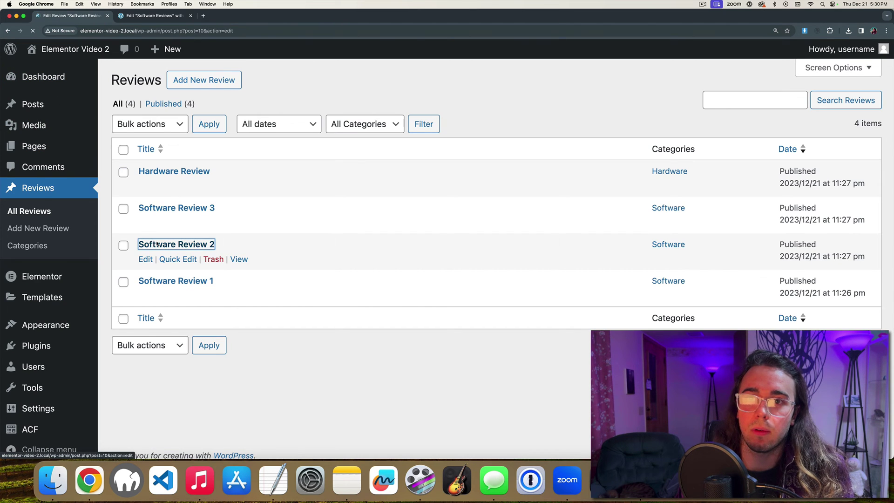
- Add 'Least recommended' to Software Review 2, save it, and return to the Reviews list
{"action": "left_click", "coordinate": [186, 243]}
{"action": "left_click", "coordinate": [211, 181]}
{"action": "type", "text": "Least recommended"}
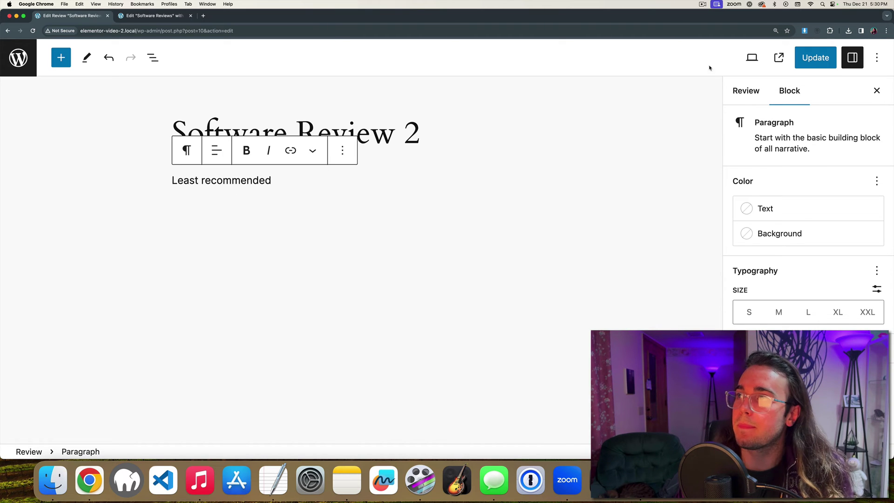
{"action": "key", "text": "super+s"}
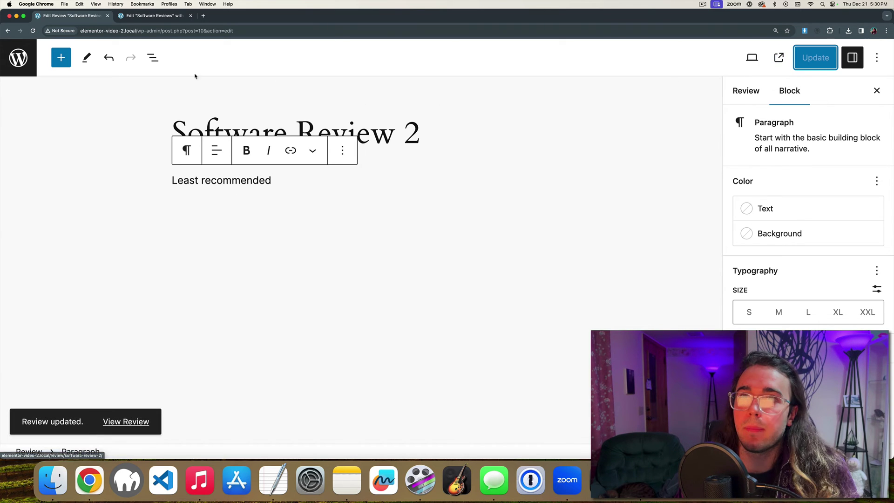
{"action": "left_click", "coordinate": [25, 62]}
{"action": "left_click_drag", "start_coordinate": [213, 208], "coordinate": [142, 219]}
{"action": "left_click_drag", "start_coordinate": [222, 281], "coordinate": [171, 282]}
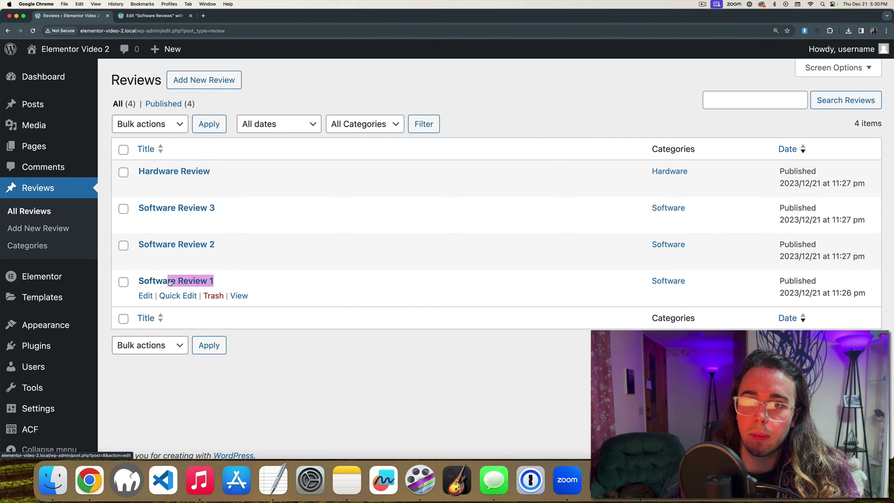
{"action": "left_click_drag", "start_coordinate": [215, 244], "coordinate": [184, 245]}
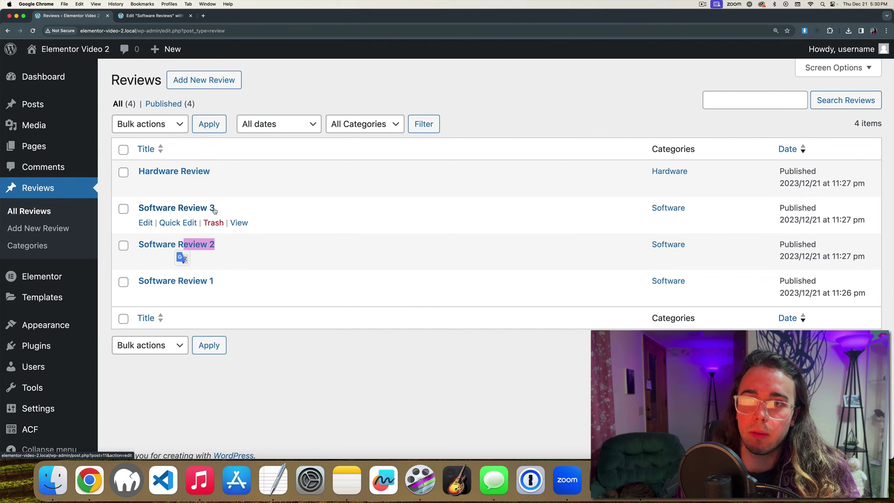
{"action": "left_click", "coordinate": [219, 245]}
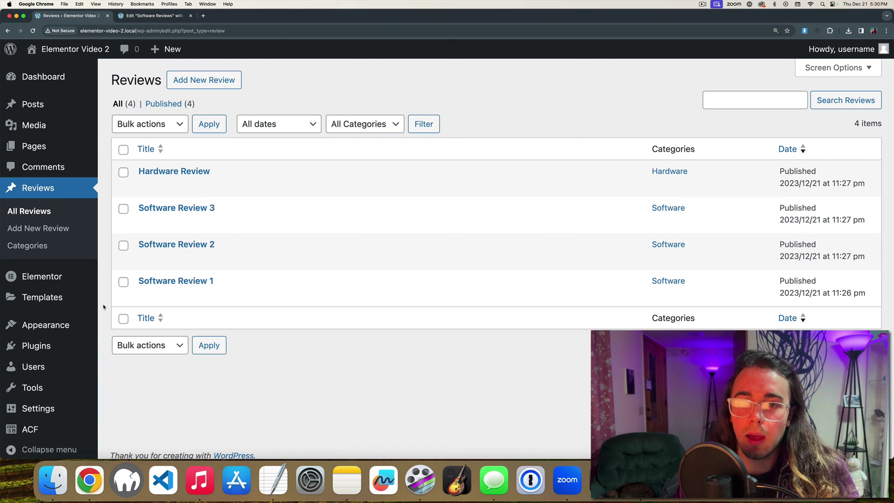
{"action": "scroll", "coordinate": [104, 307], "scroll_direction": "down", "scroll_amount": 1}
- Enable Page Attributes support on the ACF Reviews post type, save, and return to All Reviews
{"action": "mouse_move", "coordinate": [42, 419]}
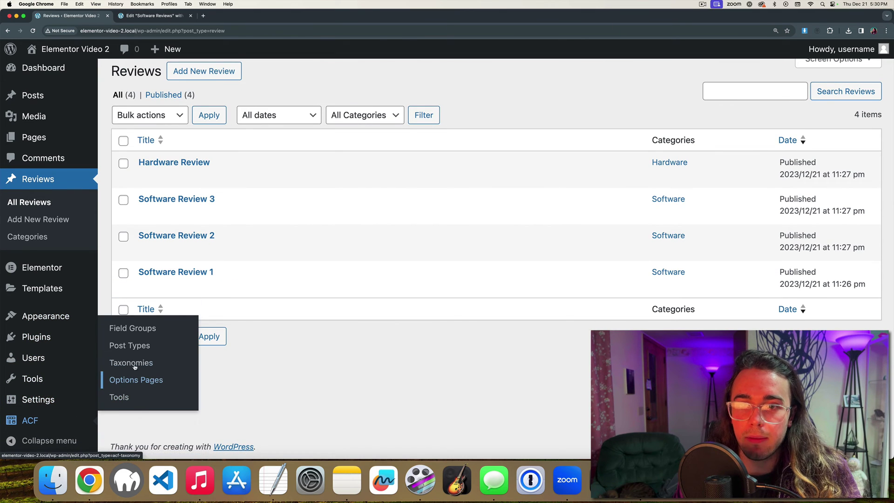
{"action": "left_click", "coordinate": [126, 346]}
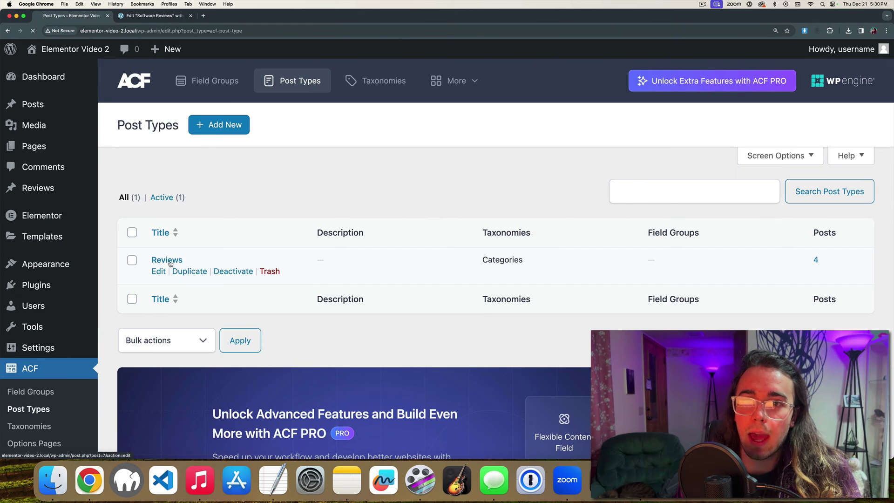
{"action": "left_click", "coordinate": [170, 262]}
{"action": "scroll", "coordinate": [168, 261], "scroll_direction": "down", "scroll_amount": 3}
{"action": "scroll", "coordinate": [168, 262], "scroll_direction": "down", "scroll_amount": 3}
{"action": "left_click", "coordinate": [159, 400]}
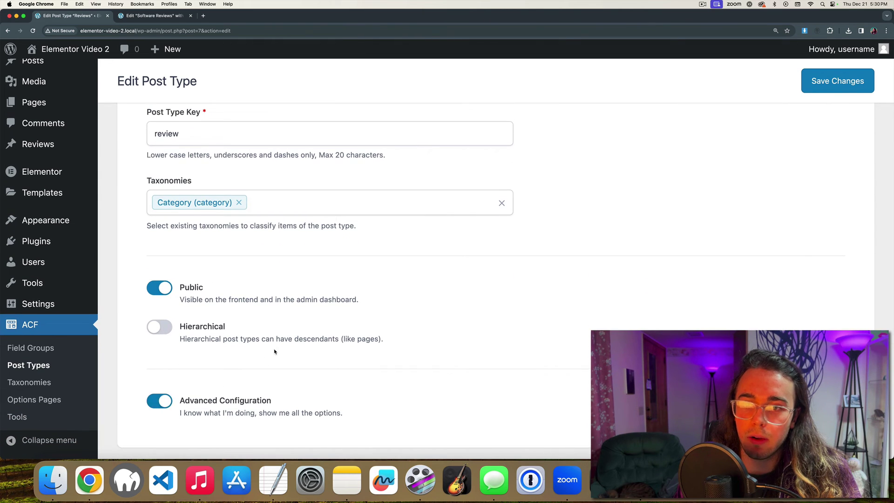
{"action": "scroll", "coordinate": [274, 352], "scroll_direction": "down", "scroll_amount": 8}
{"action": "left_click", "coordinate": [426, 320]}
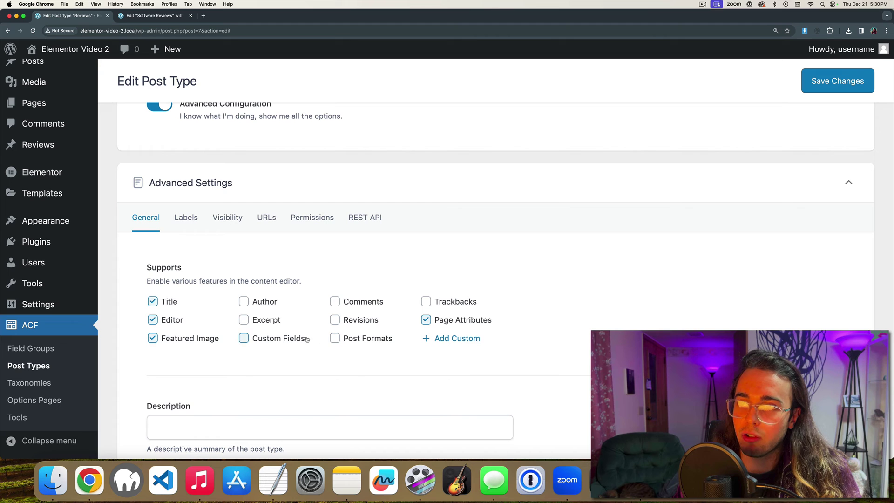
{"action": "left_click", "coordinate": [837, 81]}
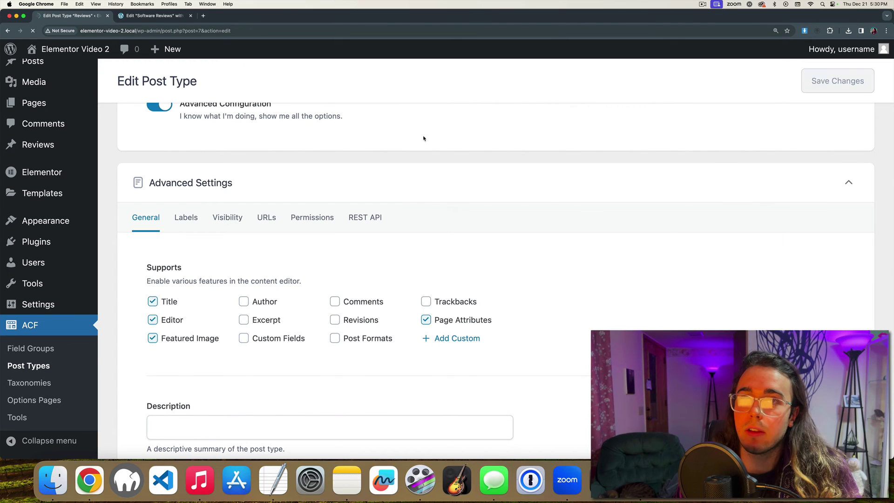
{"action": "left_click", "coordinate": [132, 187]}
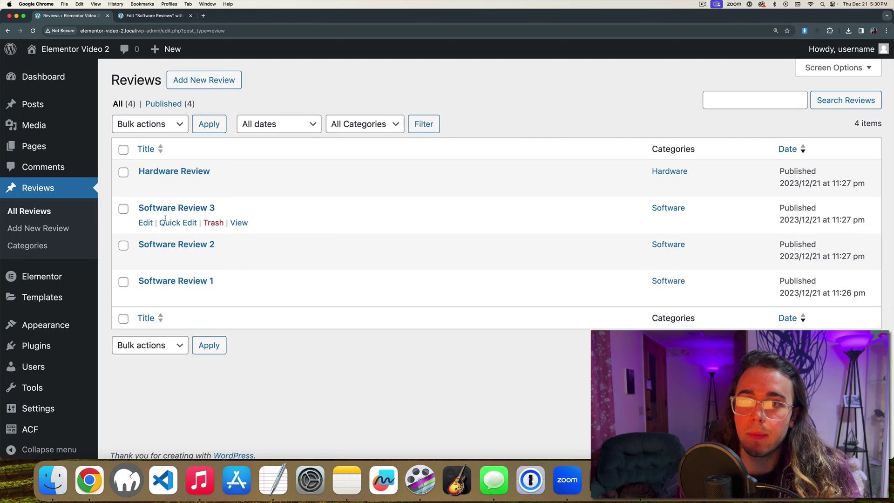
- Quick Edit Software Reviews 3, 1 and 2 to menu orders 1, 2 and 3
{"action": "left_click", "coordinate": [176, 223]}
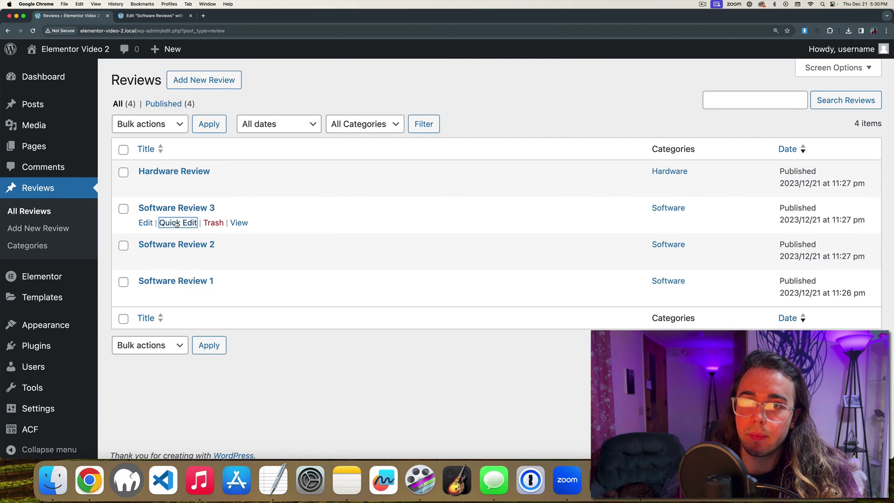
{"action": "left_click", "coordinate": [629, 208]}
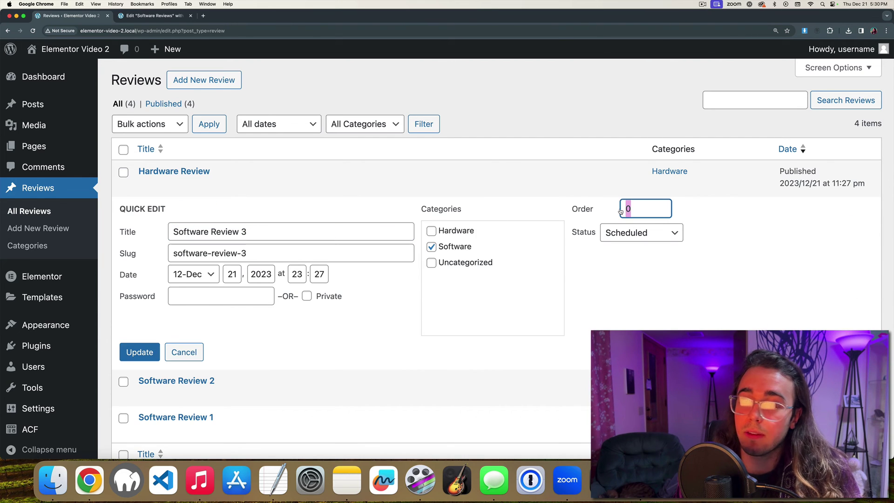
{"action": "type", "text": "1"}
{"action": "left_click", "coordinate": [145, 356]}
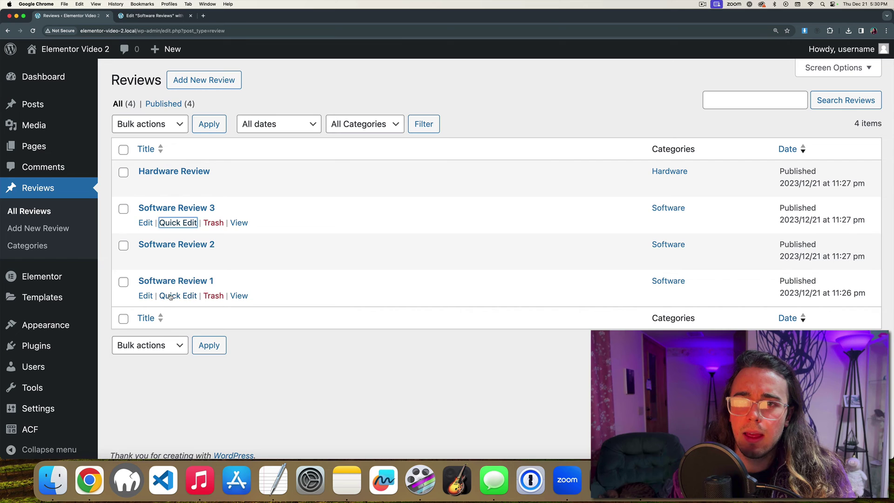
{"action": "left_click", "coordinate": [170, 297]}
{"action": "double_click", "coordinate": [638, 284]}
{"action": "type", "text": "2"}
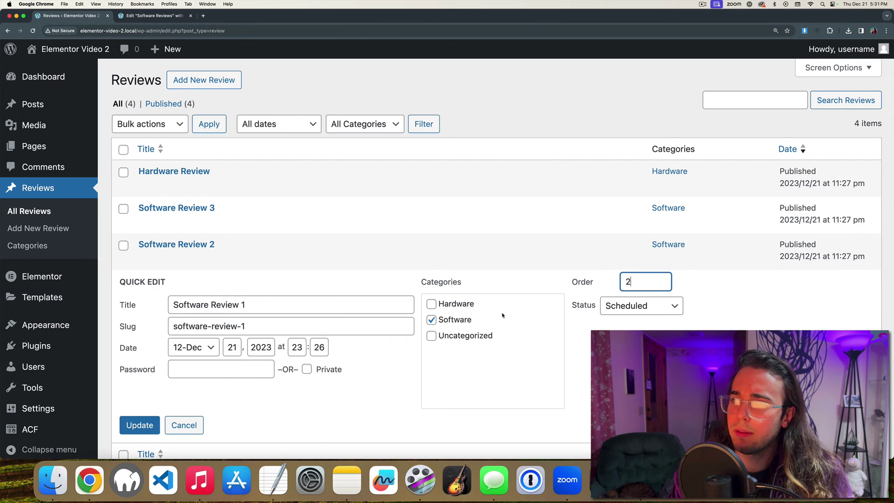
{"action": "left_click", "coordinate": [140, 425]}
{"action": "left_click", "coordinate": [177, 259]}
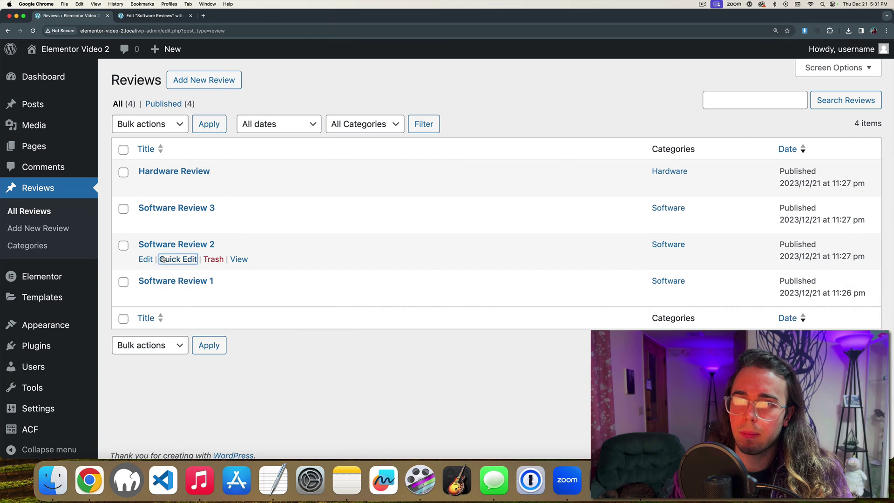
{"action": "double_click", "coordinate": [633, 245]}
{"action": "type", "text": "3"}
{"action": "left_click", "coordinate": [140, 388]}
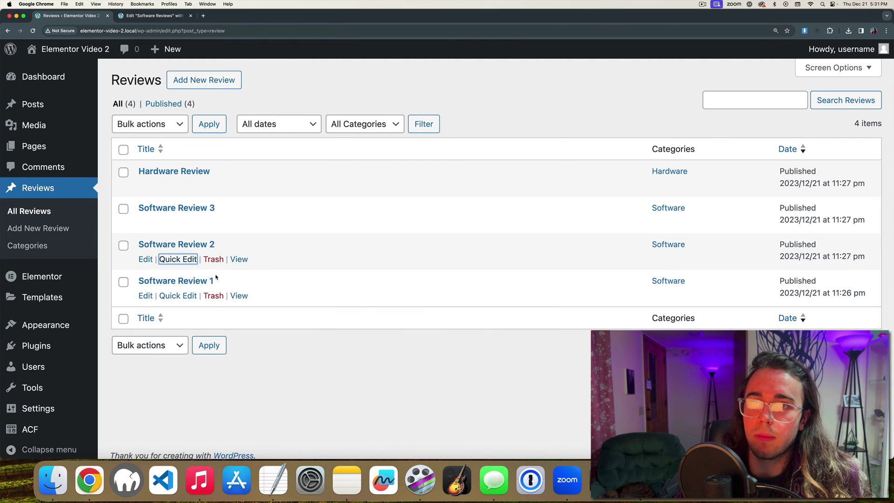
{"action": "left_click", "coordinate": [123, 20]}
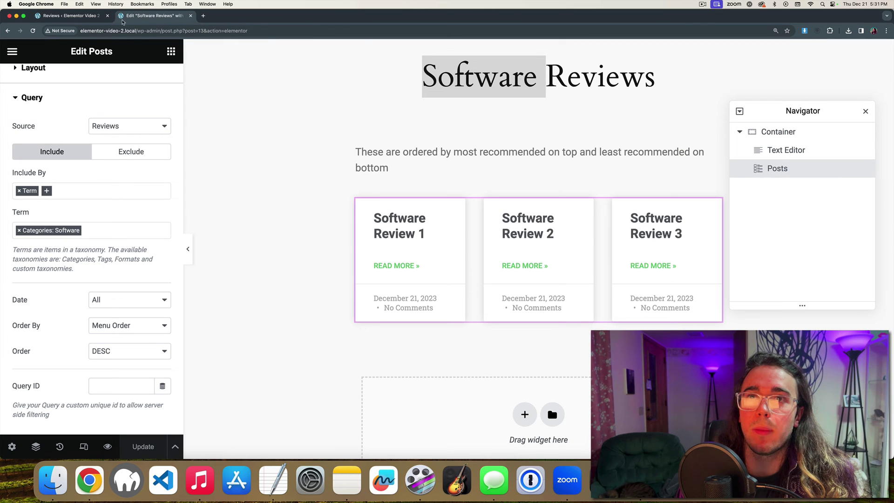
- Reload the editor, set the Posts query Order to ASC, update the page, then open the TextEdit notes
{"action": "left_click", "coordinate": [33, 34]}
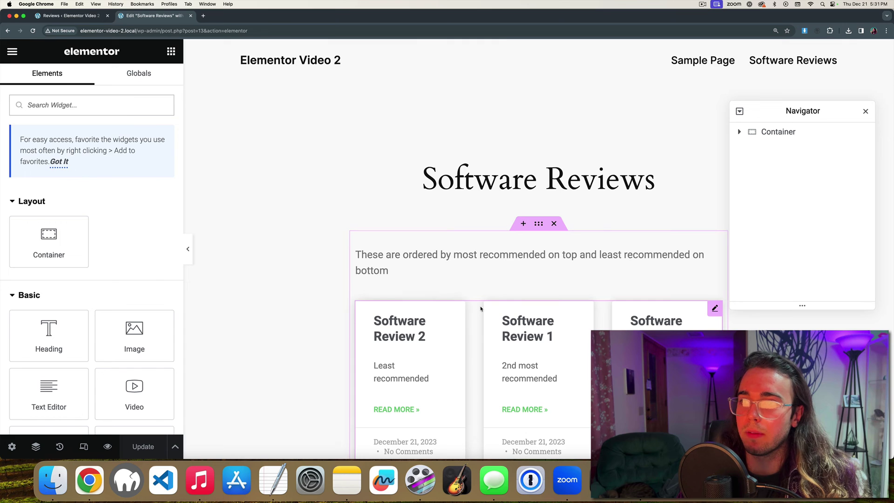
{"action": "left_click", "coordinate": [475, 311]}
{"action": "scroll", "coordinate": [88, 177], "scroll_direction": "down", "scroll_amount": 4}
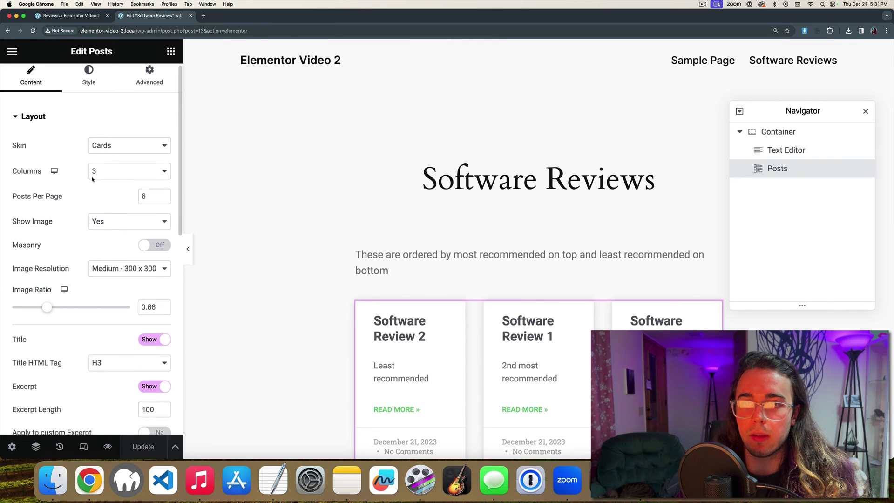
{"action": "scroll", "coordinate": [92, 180], "scroll_direction": "up", "scroll_amount": 4}
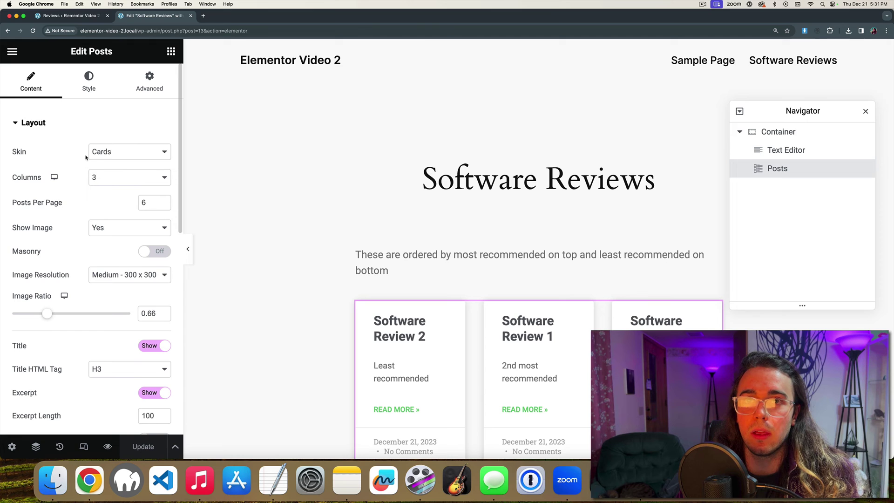
{"action": "left_click", "coordinate": [62, 123]}
{"action": "left_click", "coordinate": [65, 154]}
{"action": "scroll", "coordinate": [116, 209], "scroll_direction": "down", "scroll_amount": 3}
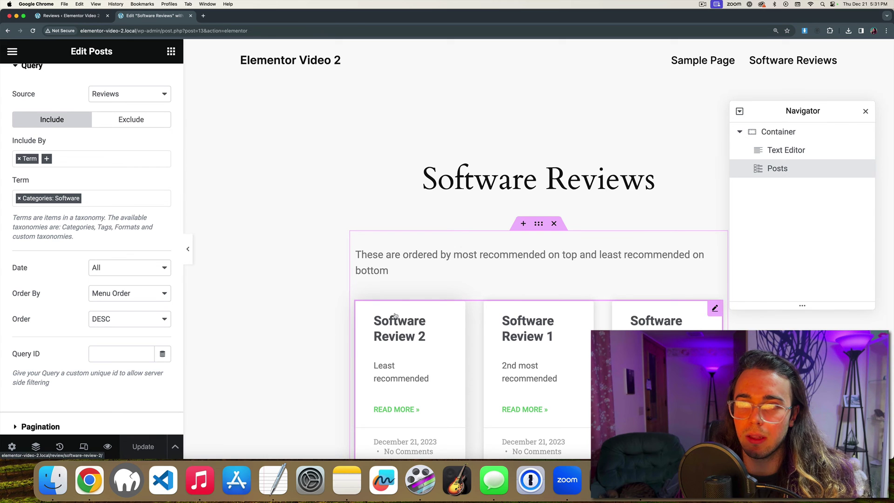
{"action": "left_click", "coordinate": [115, 321]}
{"action": "left_click", "coordinate": [113, 307]}
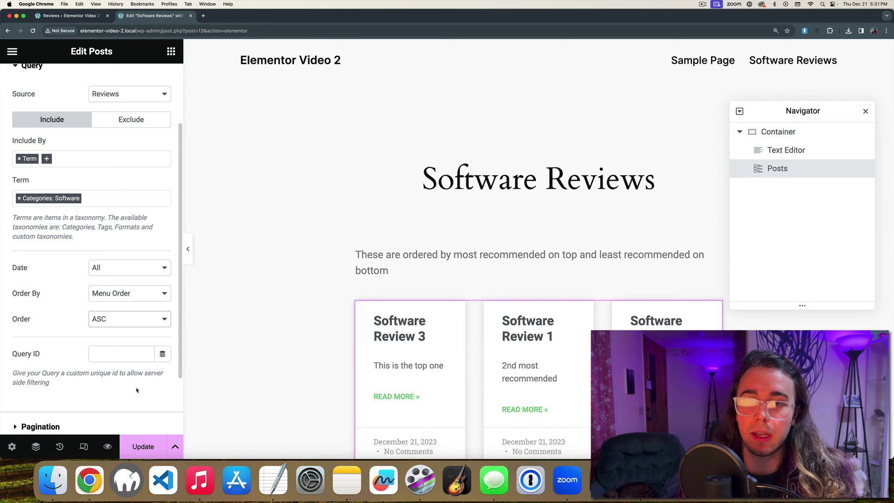
{"action": "left_click", "coordinate": [144, 446]}
{"action": "left_click", "coordinate": [273, 477]}
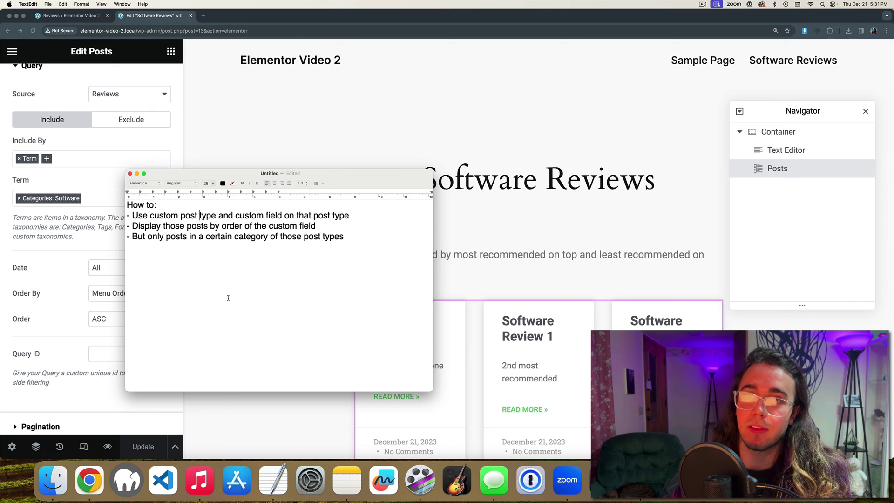
- Bring the Chrome window with the Elementor editor back in front of the TextEdit notes
{"action": "left_click", "coordinate": [67, 15]}
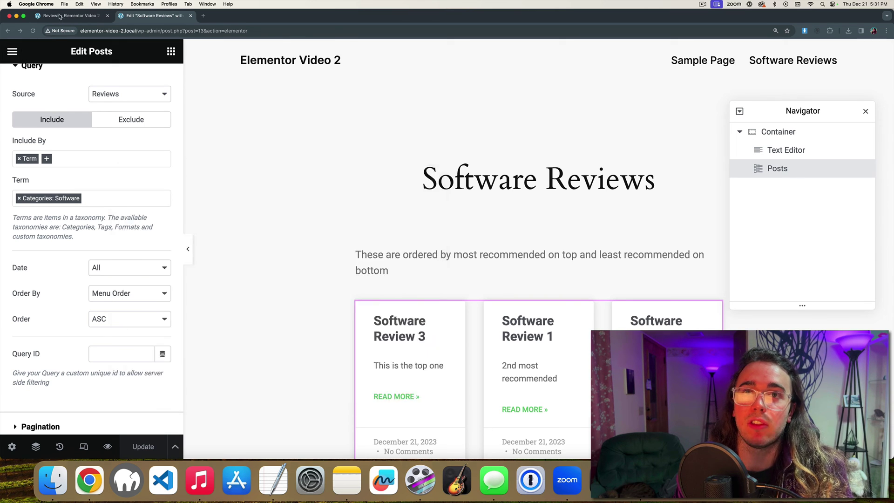
{"action": "left_click", "coordinate": [264, 90]}
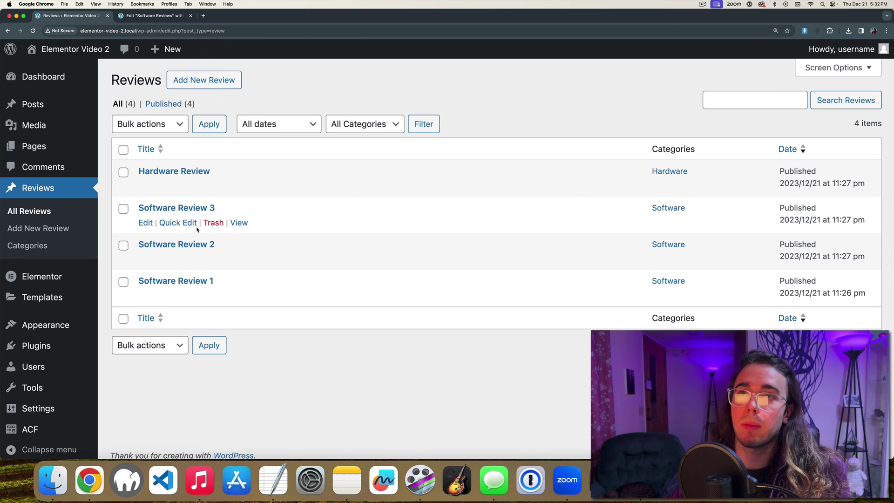
{"action": "left_click", "coordinate": [140, 16]}
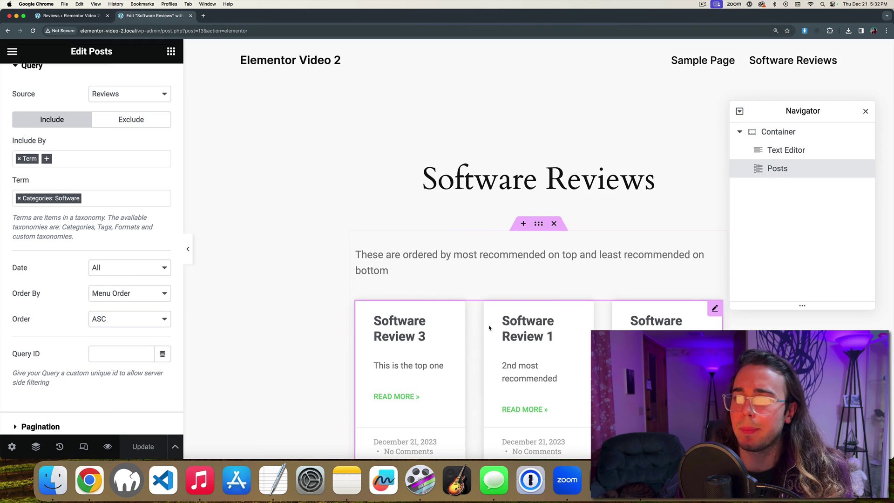
{"action": "scroll", "coordinate": [96, 137], "scroll_direction": "up", "scroll_amount": 3}
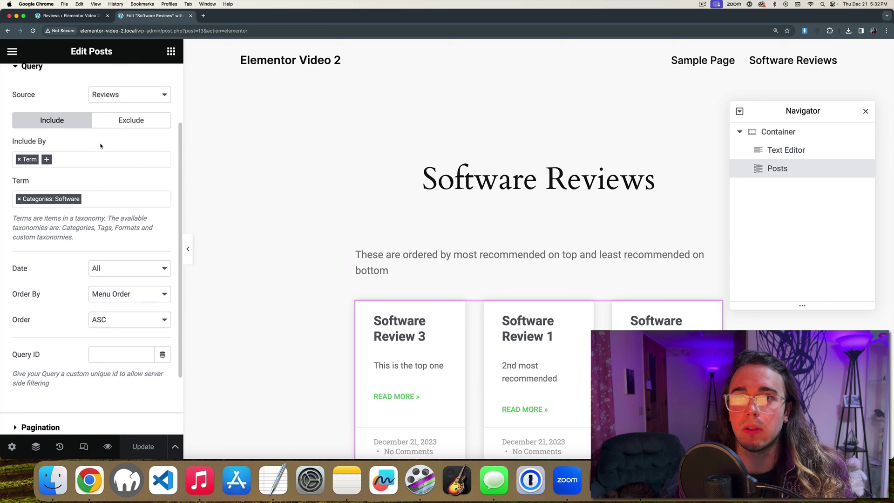
- Set the Posts widget Layout Columns to 1 so the reviews stack vertically, then click Update
{"action": "left_click", "coordinate": [89, 122]}
{"action": "left_click", "coordinate": [125, 177]}
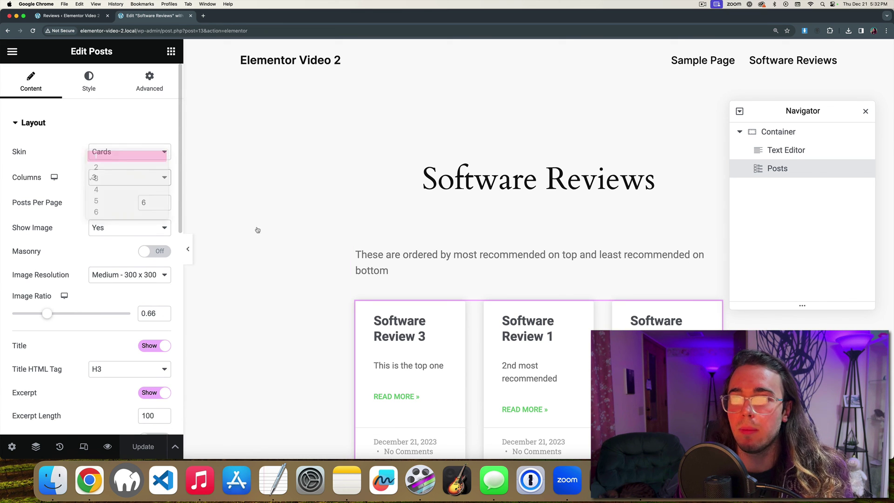
{"action": "left_click", "coordinate": [107, 152]}
{"action": "scroll", "coordinate": [451, 253], "scroll_direction": "down", "scroll_amount": 10}
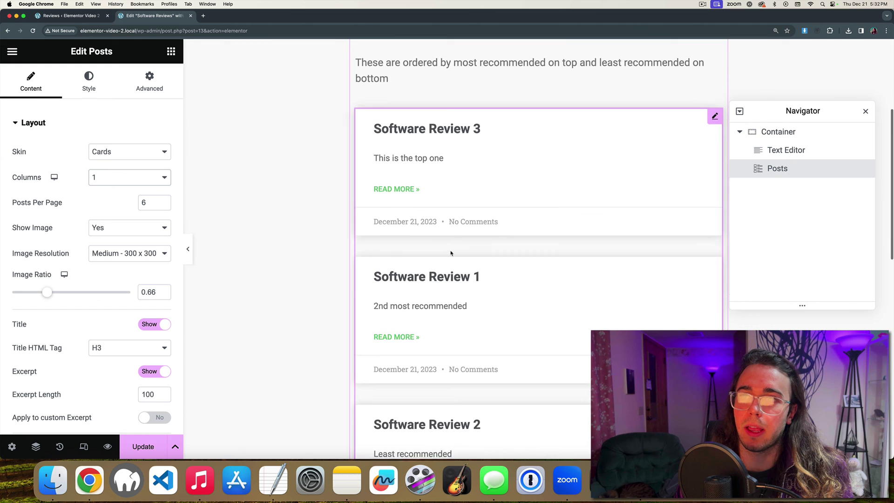
{"action": "scroll", "coordinate": [451, 252], "scroll_direction": "up", "scroll_amount": 3}
{"action": "scroll", "coordinate": [451, 252], "scroll_direction": "down", "scroll_amount": 3}
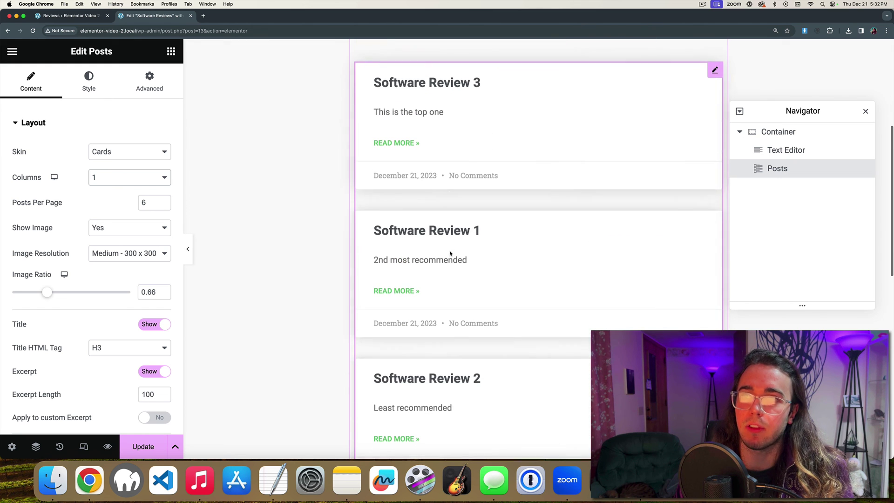
{"action": "left_click", "coordinate": [130, 446]}
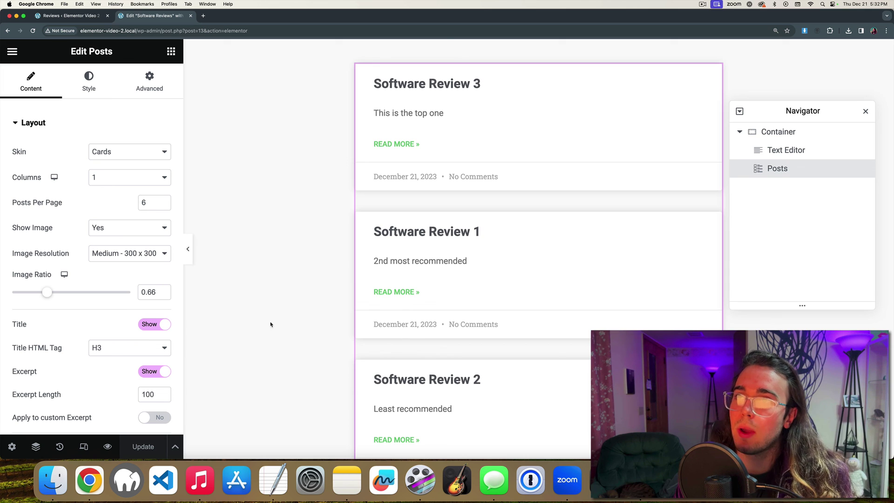
{"action": "scroll", "coordinate": [270, 325], "scroll_direction": "up", "scroll_amount": 5}
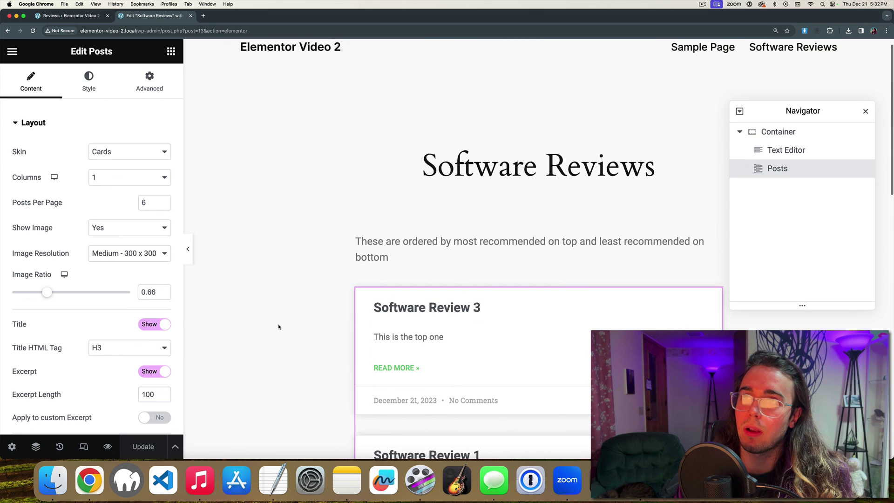
{"action": "scroll", "coordinate": [279, 327], "scroll_direction": "up", "scroll_amount": 1}
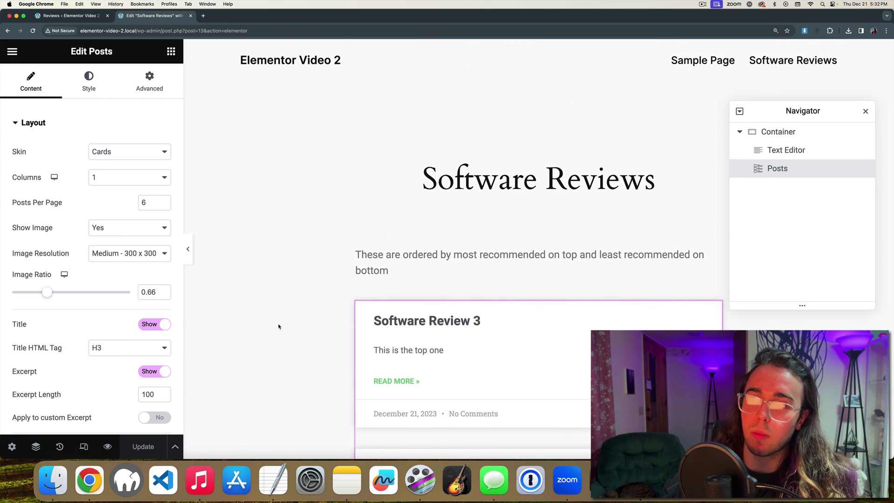